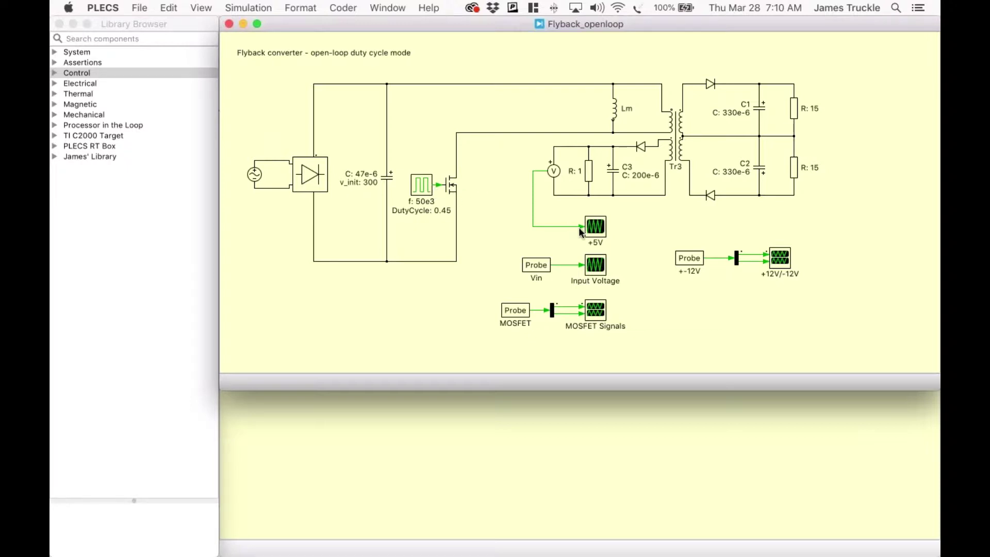
Run the open-loop simulation with the +5V scope open, inspect the output voltage waveform, and close the scope
double_click(596, 229)
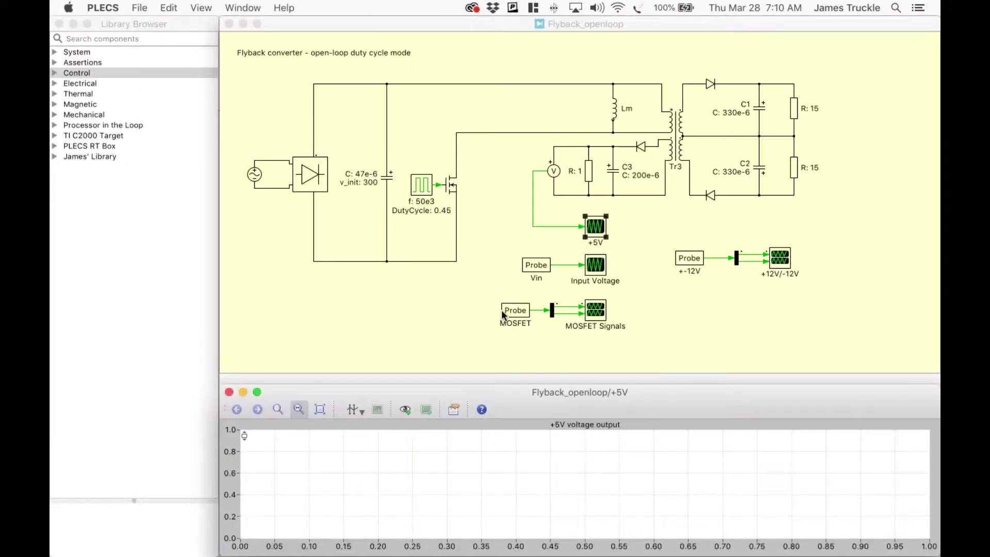
left_click(345, 105)
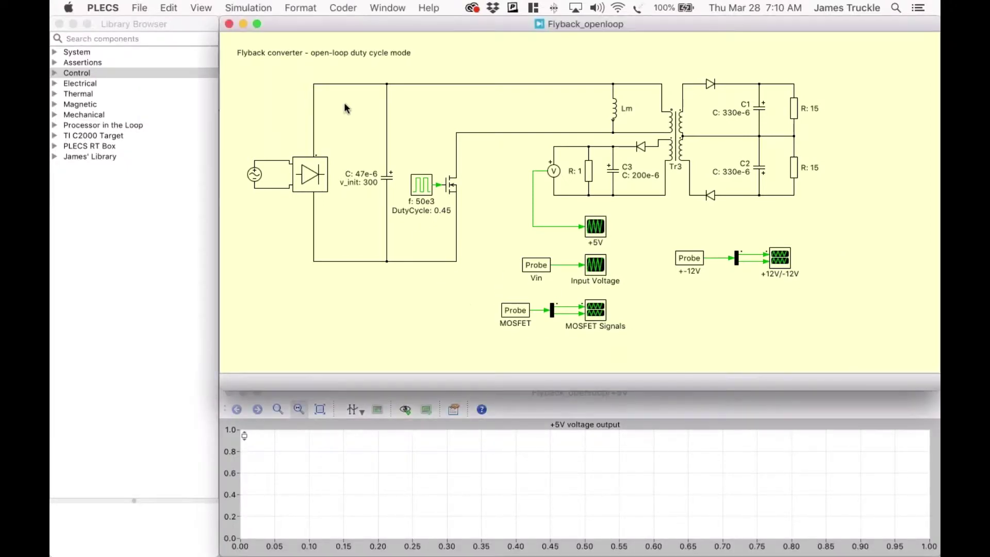
left_click(259, 11)
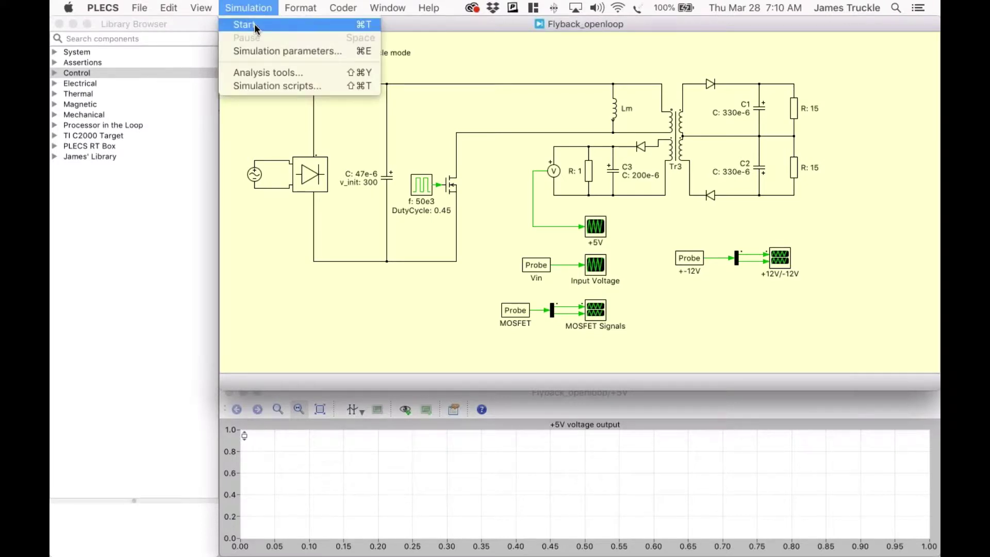
left_click(256, 26)
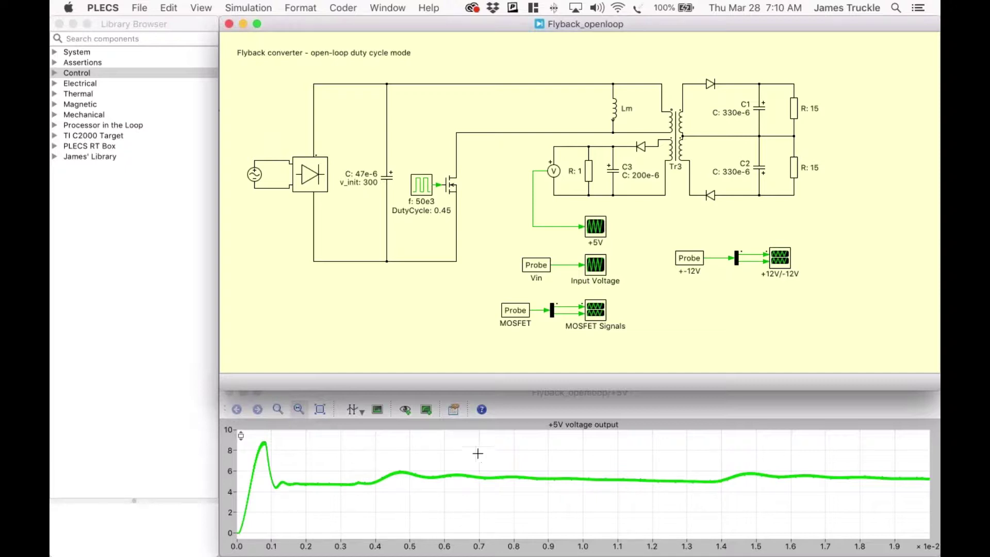
left_click(525, 409)
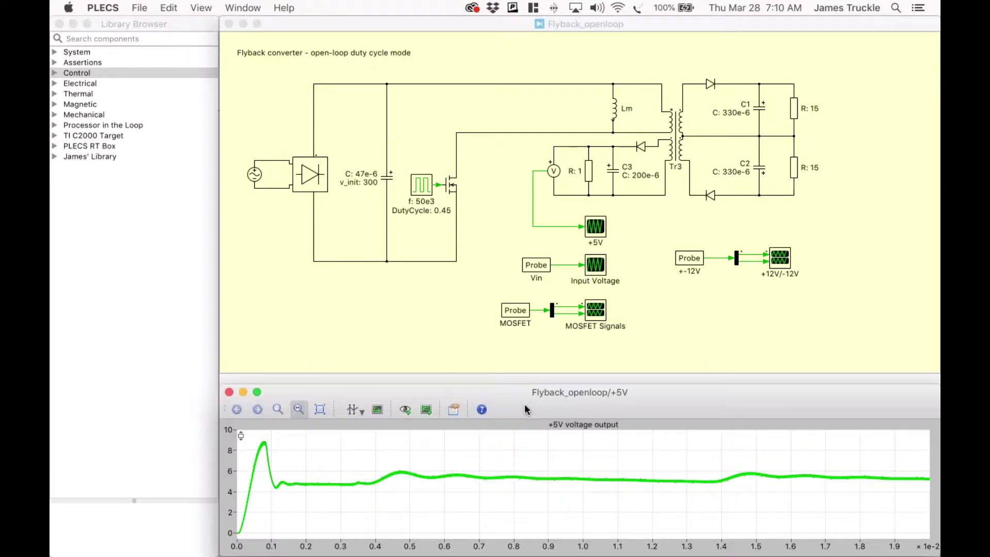
left_click(229, 393)
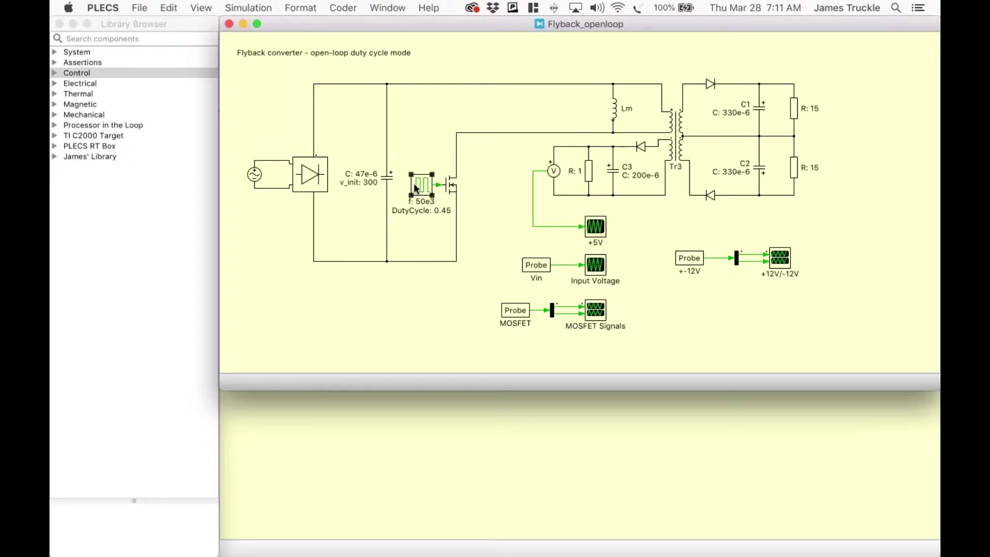
Replace the MOSFET's pulse generator with a Peak Current Controller below the input circuit and wire its output s to the gate
key("BackSpace")
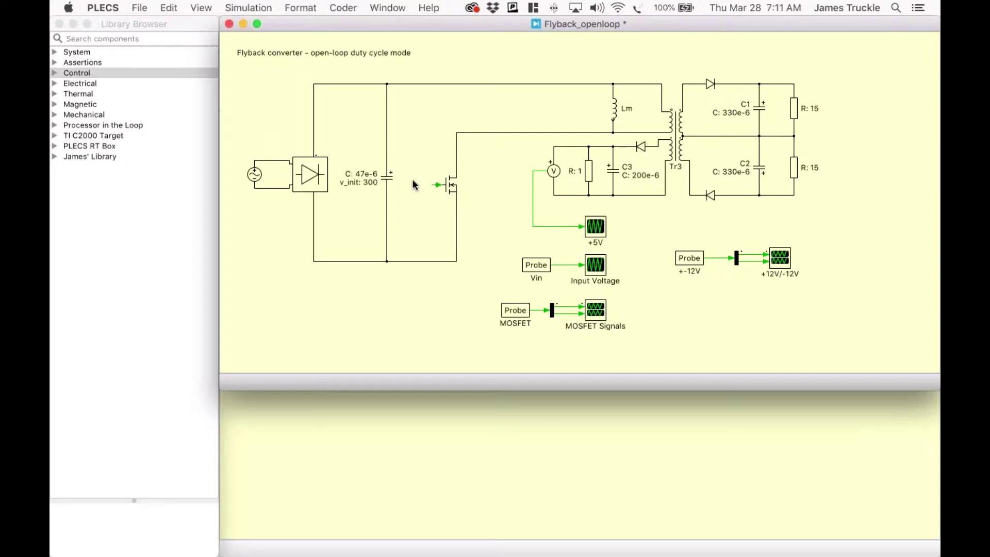
left_click(181, 39)
type("peak")
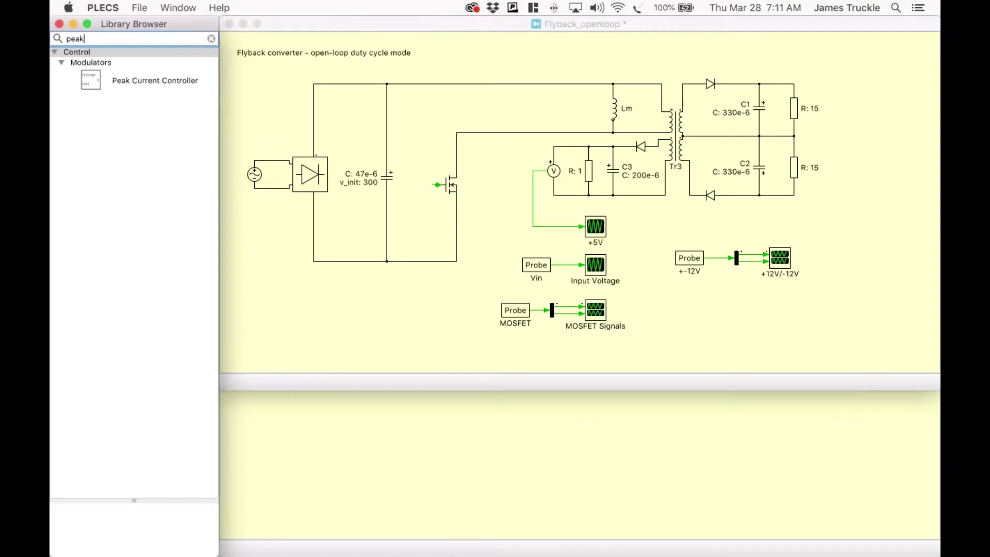
left_click_drag(128, 79, 353, 282)
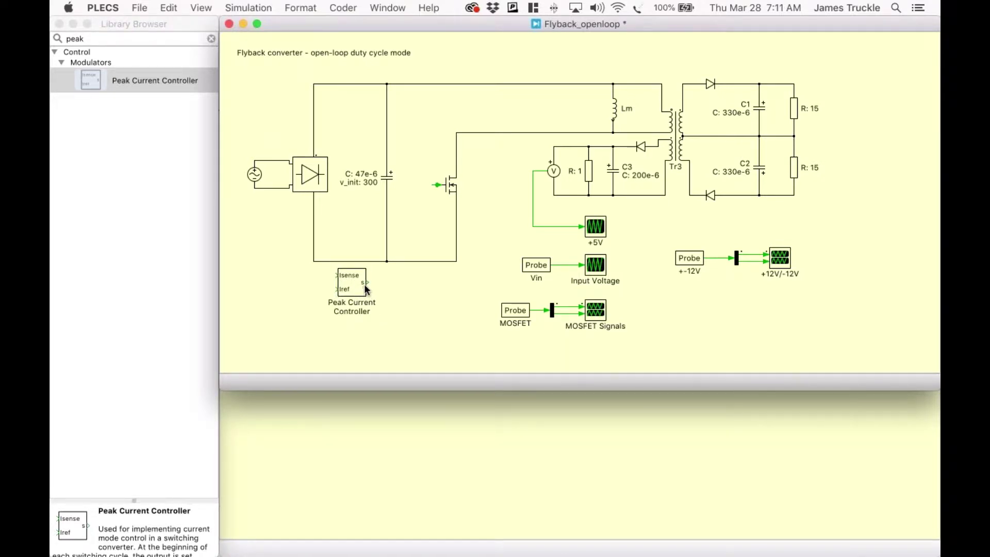
mouse_move(367, 284)
left_mouse_down()
mouse_move(392, 281)
mouse_move(433, 185)
mouse_move(429, 206)
left_mouse_up()
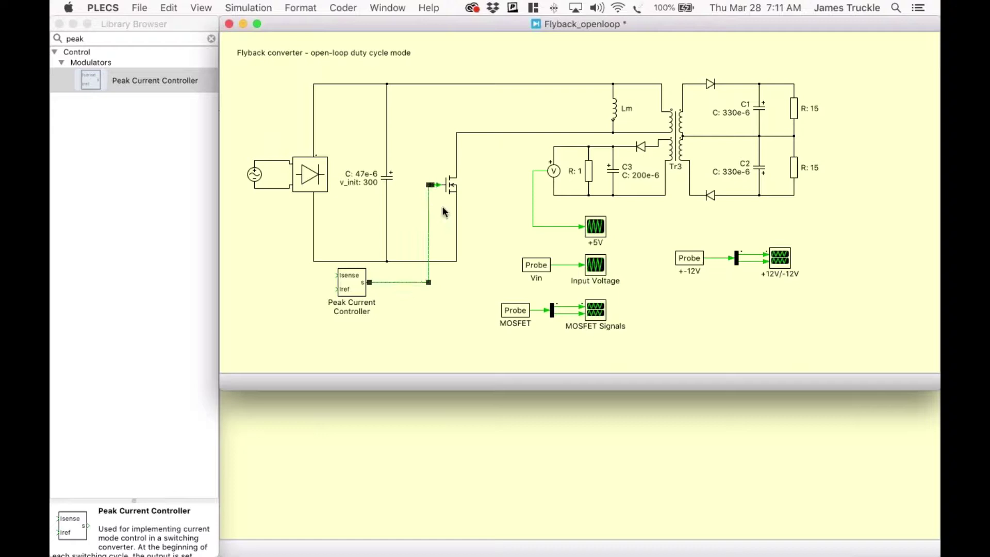
Look under the Peak Current Controller's mask to examine its internal logic, and close the subsystem view
right_click(359, 290)
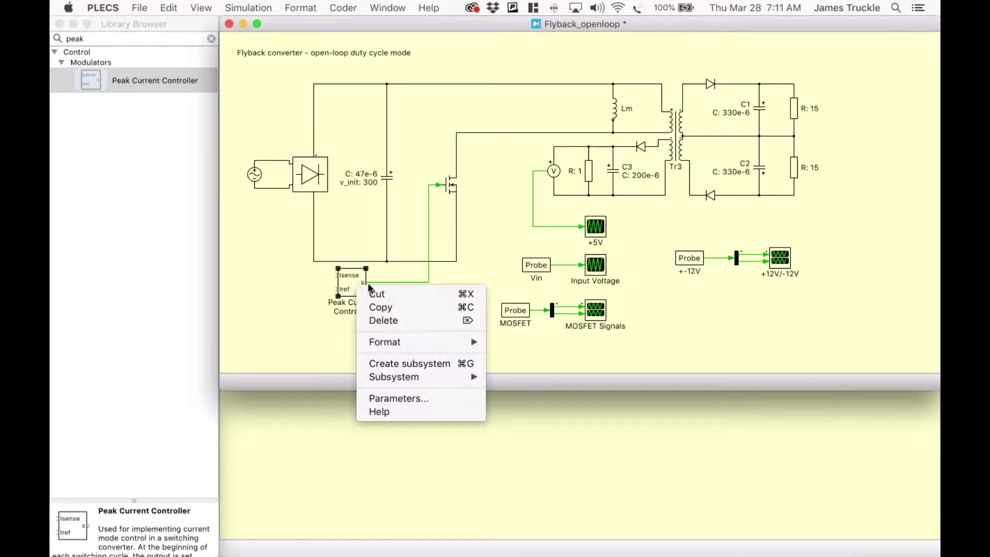
mouse_move(398, 376)
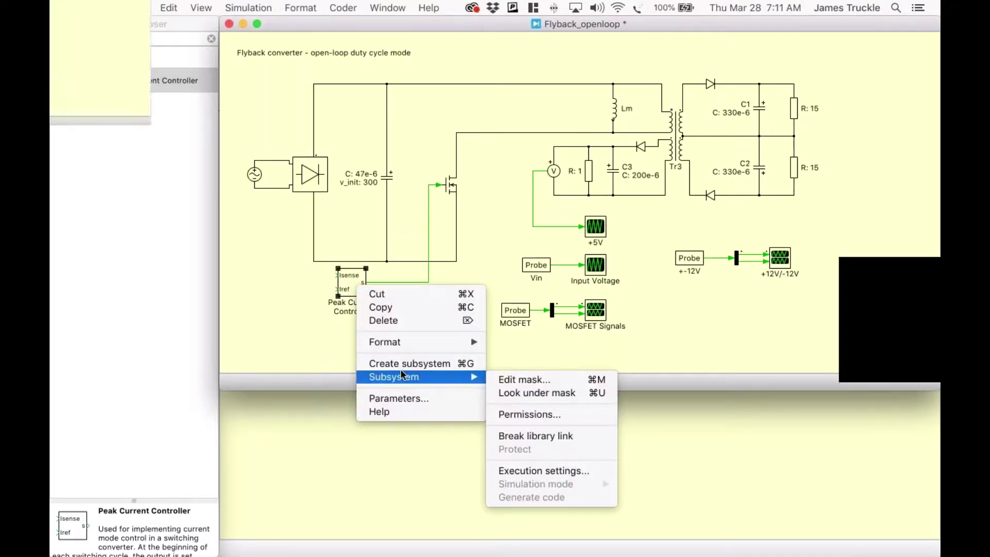
left_click(520, 394)
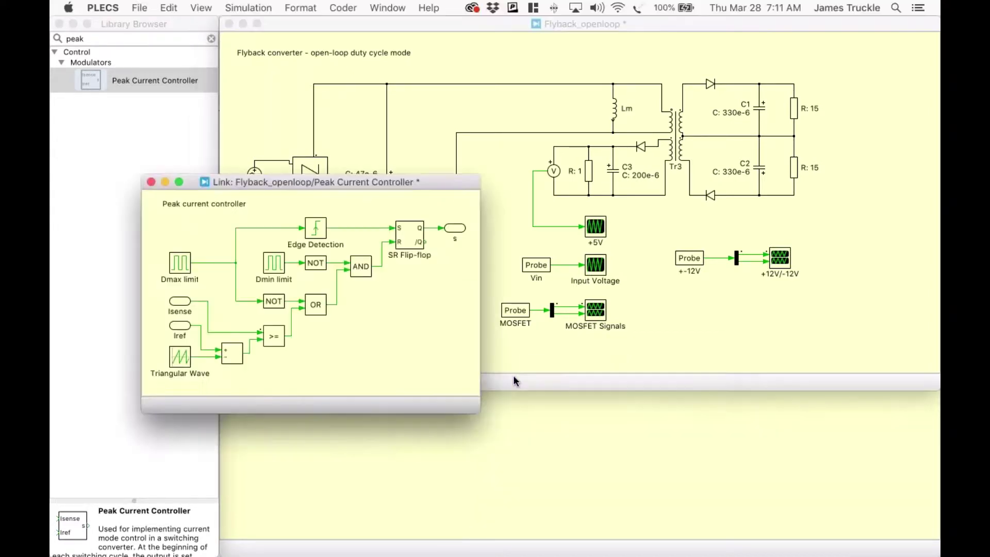
left_click_drag(356, 181, 566, 113)
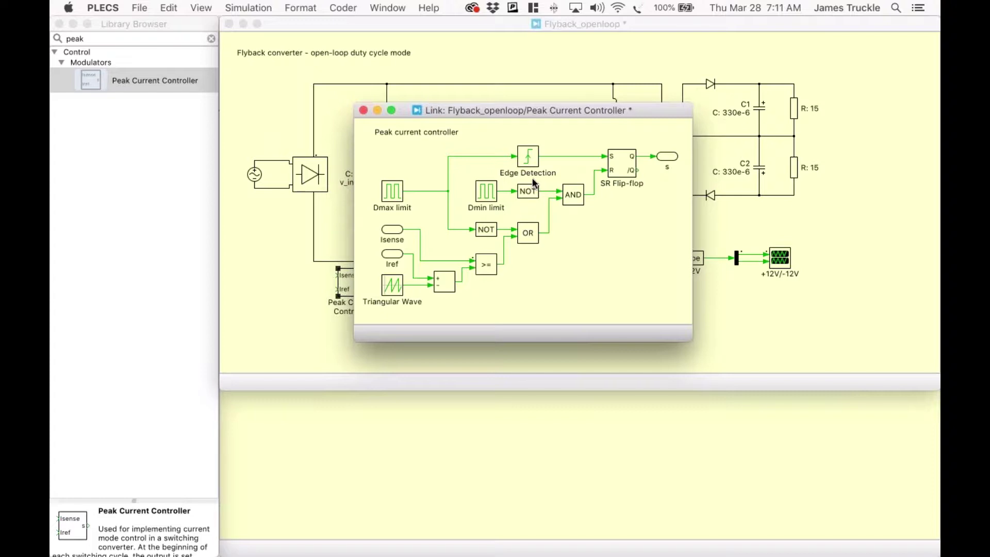
left_click(364, 110)
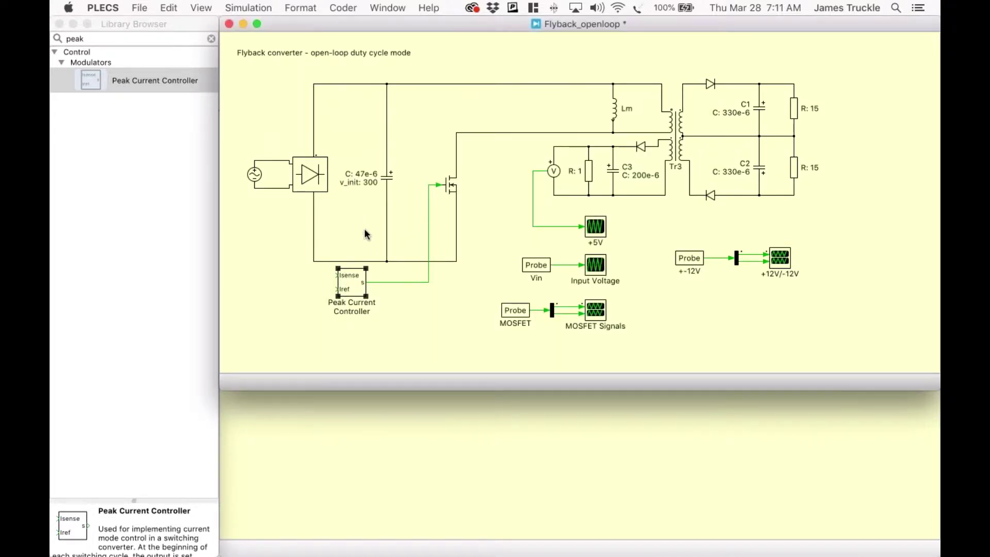
Set the Peak Current Controller's maximum duty cycle to 50% and show its switching frequency and maximum duty cycle on the schematic
double_click(351, 283)
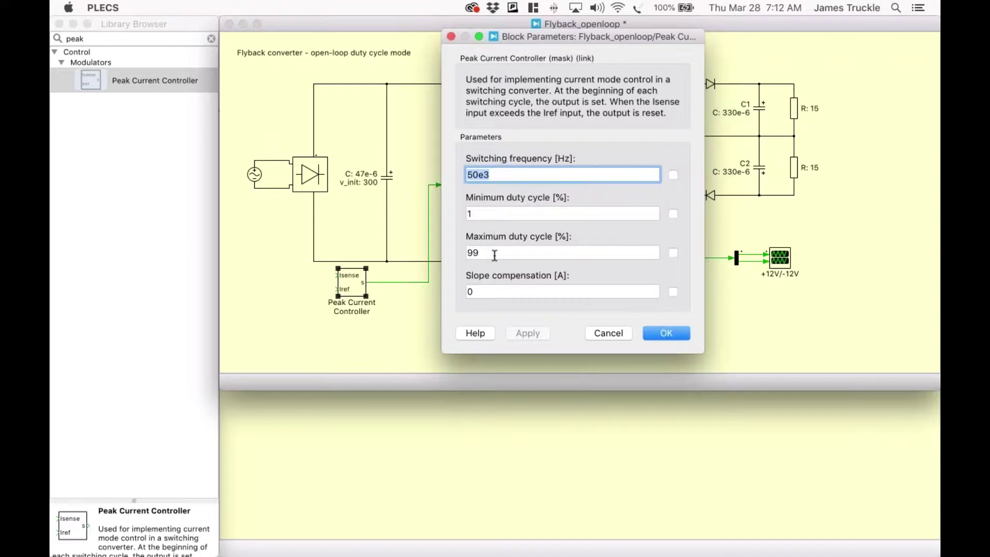
left_click(495, 255)
left_click_drag(494, 255, 458, 254)
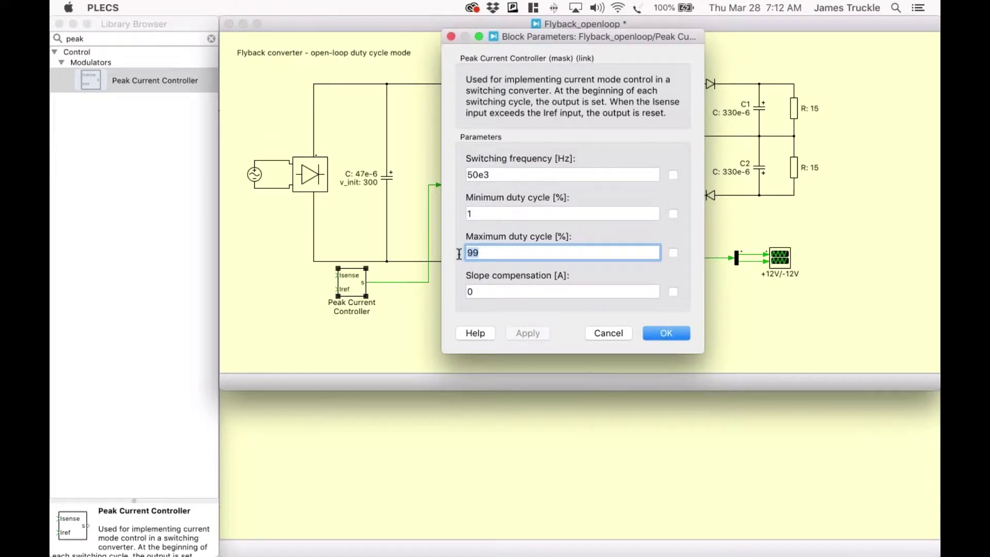
type("50")
left_click(673, 253)
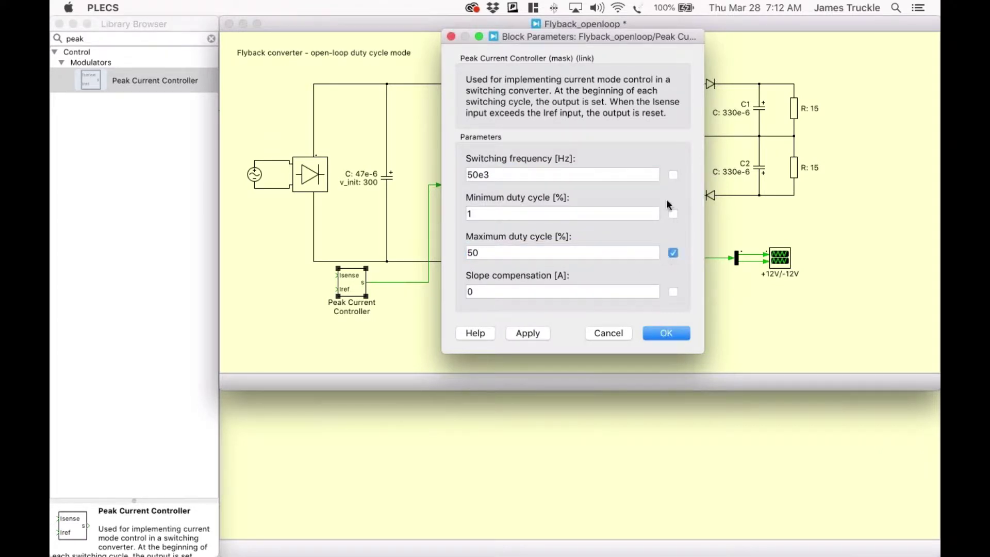
left_click(673, 173)
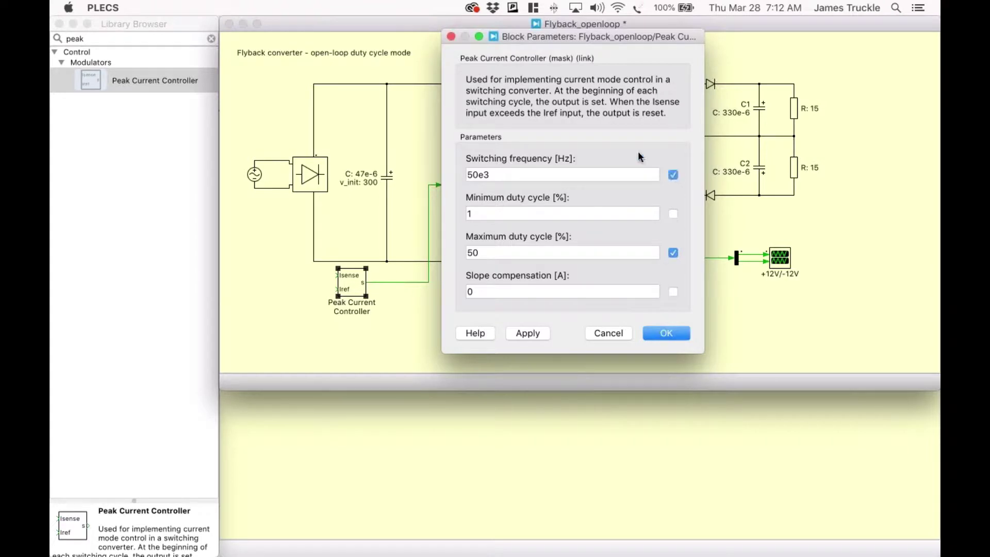
left_click(533, 333)
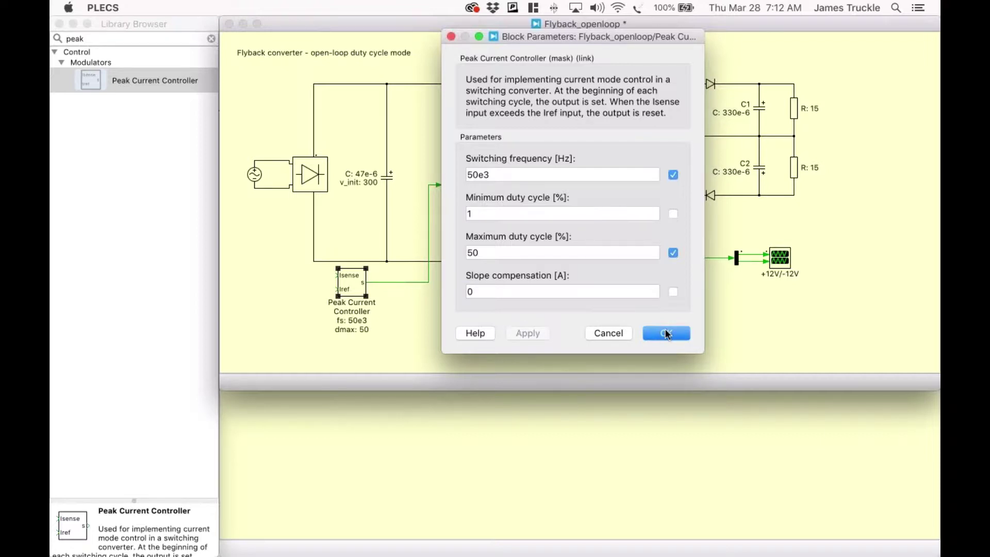
left_click(666, 334)
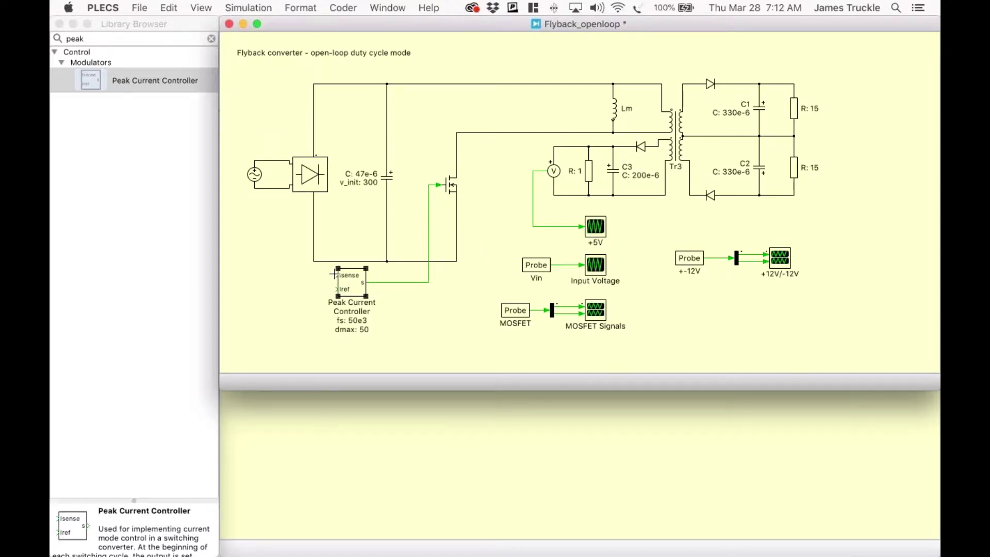
Delete the wire below the MOSFET's source and insert a Resistor there in series with the return line
left_click(467, 233)
left_click(453, 234)
key("Delete")
left_click(139, 39)
type("resistor")
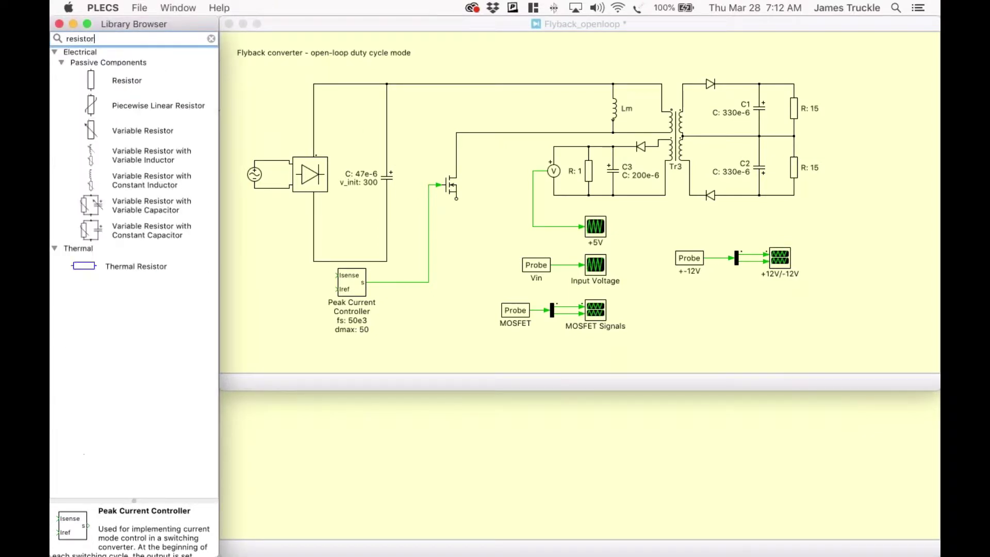
left_click(123, 82)
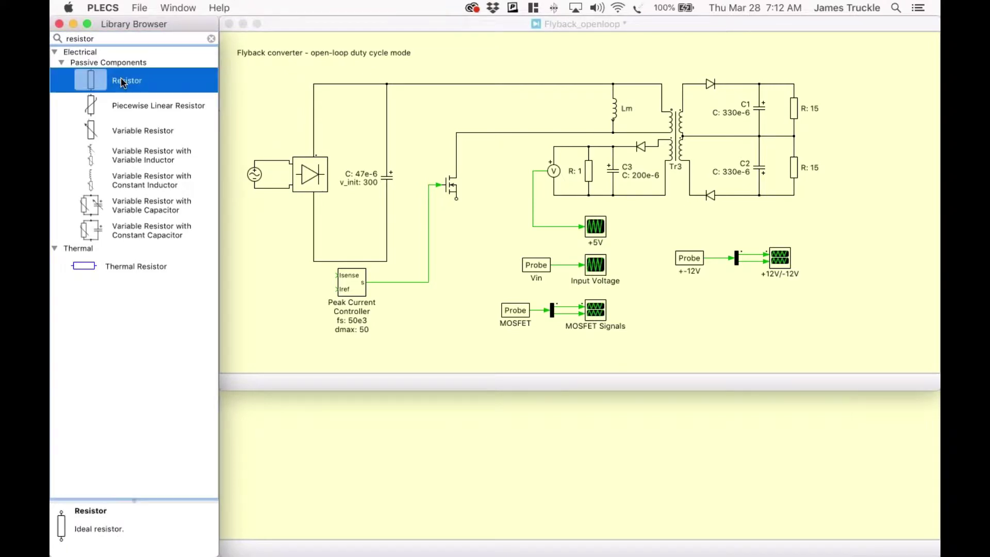
mouse_move(122, 83)
left_mouse_down()
mouse_move(195, 133)
mouse_move(448, 214)
mouse_move(457, 234)
mouse_move(386, 261)
left_mouse_up()
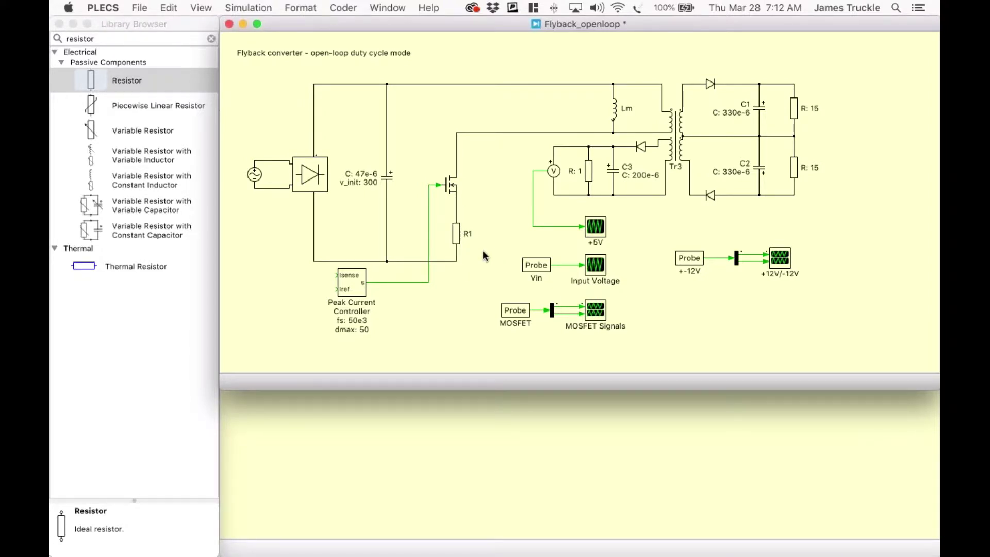
Set the resistance of sense resistor R1 to .5 and show the value on the schematic
double_click(454, 234)
type(".5")
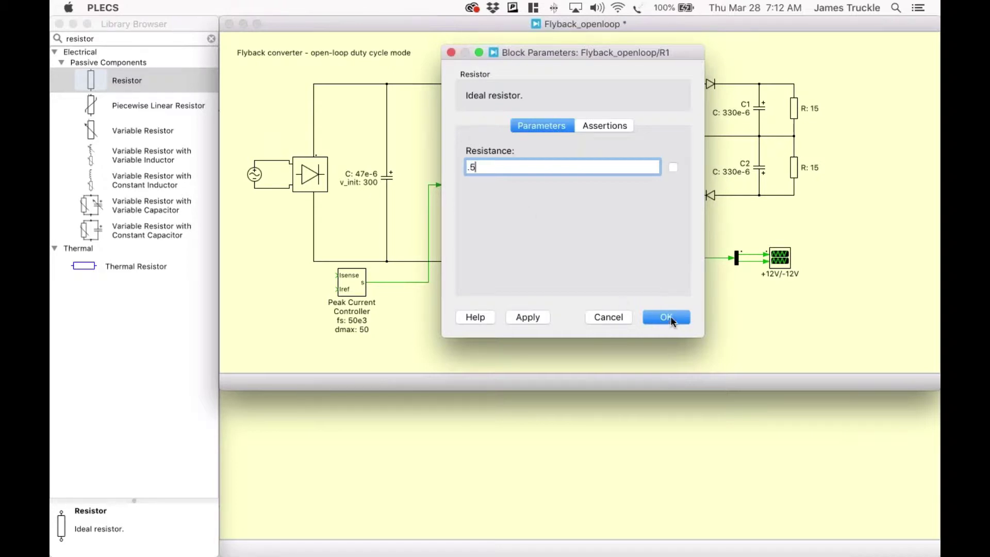
left_click(674, 168)
left_click(667, 318)
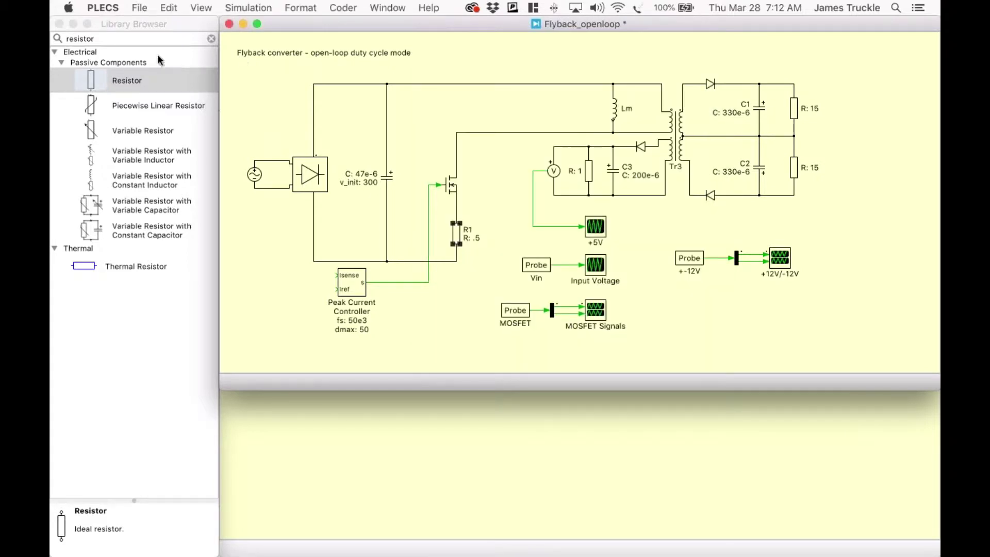
Place a Voltmeter beside sense resistor R1 and hide its name
left_click(146, 37)
type("voltm")
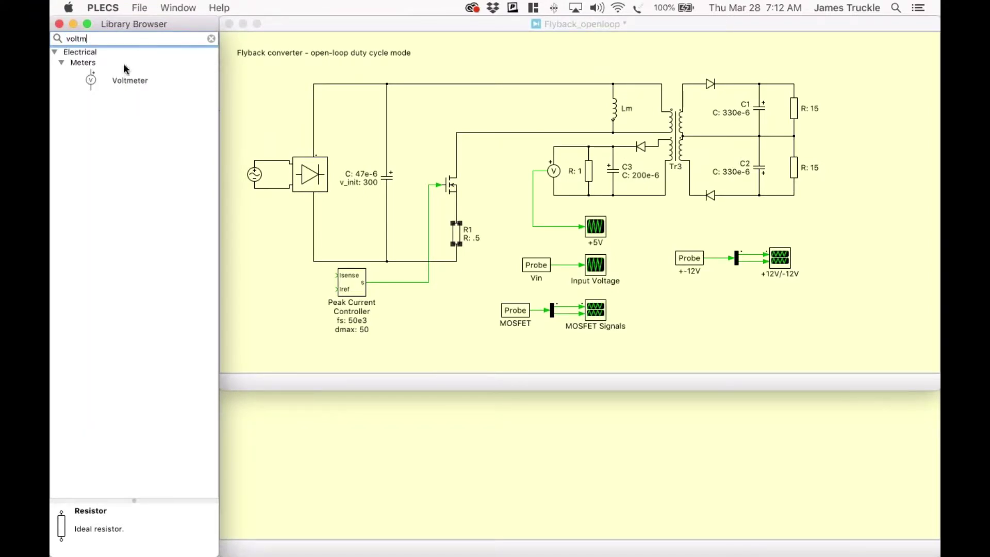
left_click_drag(109, 81, 488, 233)
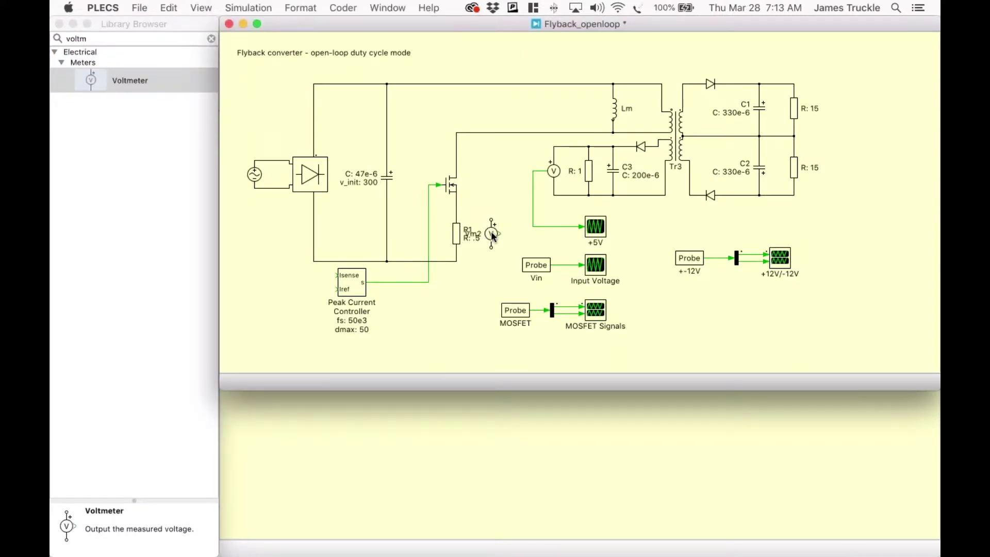
right_click(490, 232)
mouse_move(549, 289)
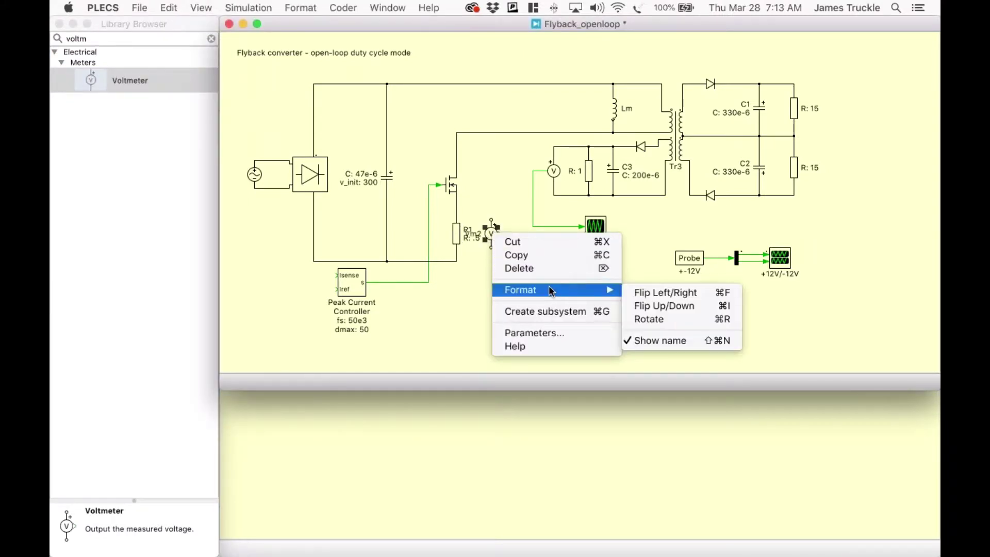
left_click(653, 341)
Wire the new voltmeter across R1 and connect its output to the controller's Isense input
left_click_drag(491, 220, 456, 206)
left_click_drag(491, 248, 457, 257)
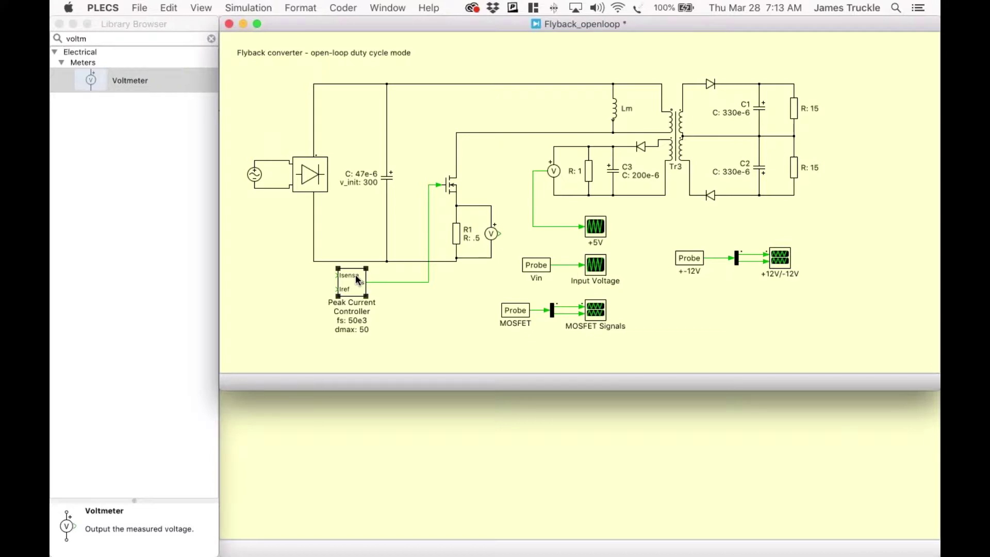
left_click_drag(355, 274, 494, 234)
Add a Constant source beside the Peak Current Controller and connect it to the Iref input
left_click(127, 37)
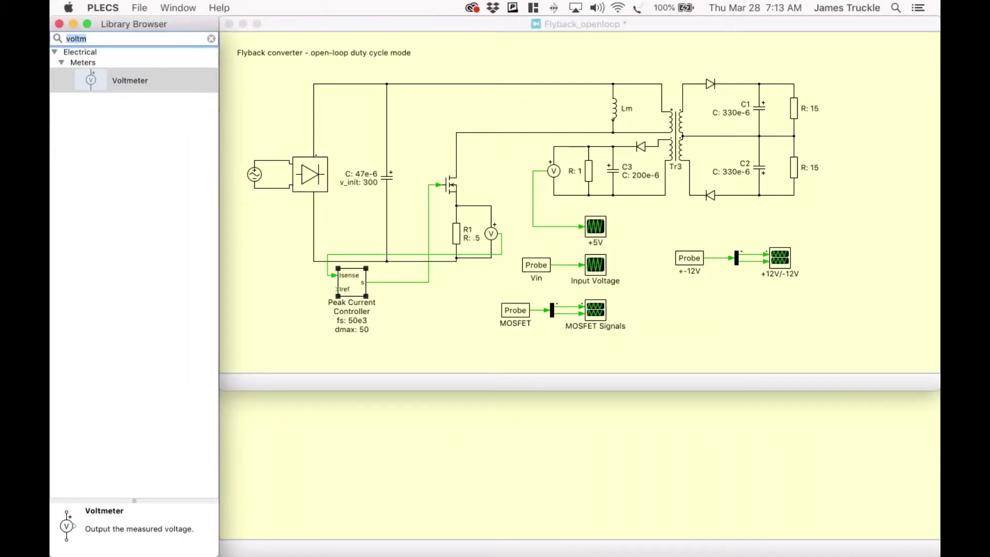
type("consta")
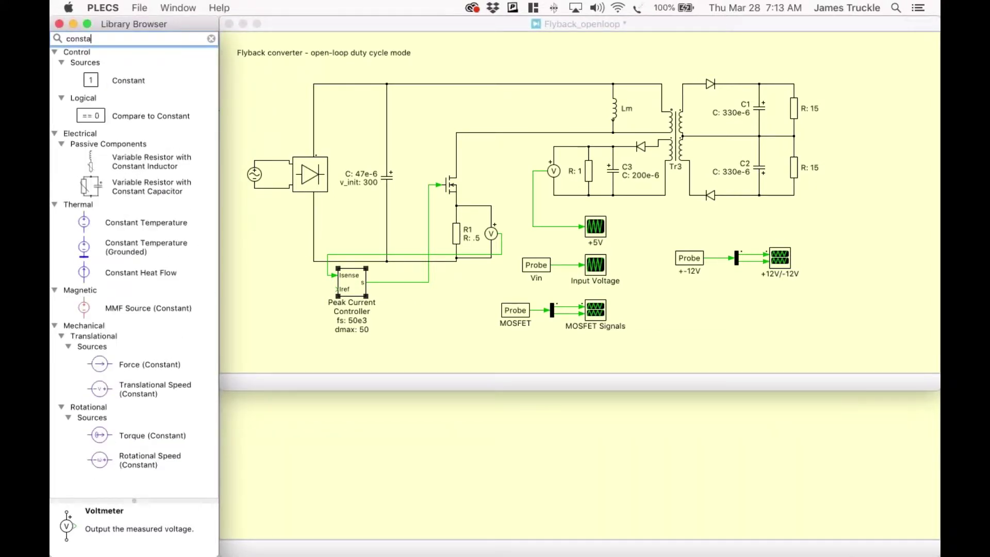
left_click_drag(118, 73, 340, 289)
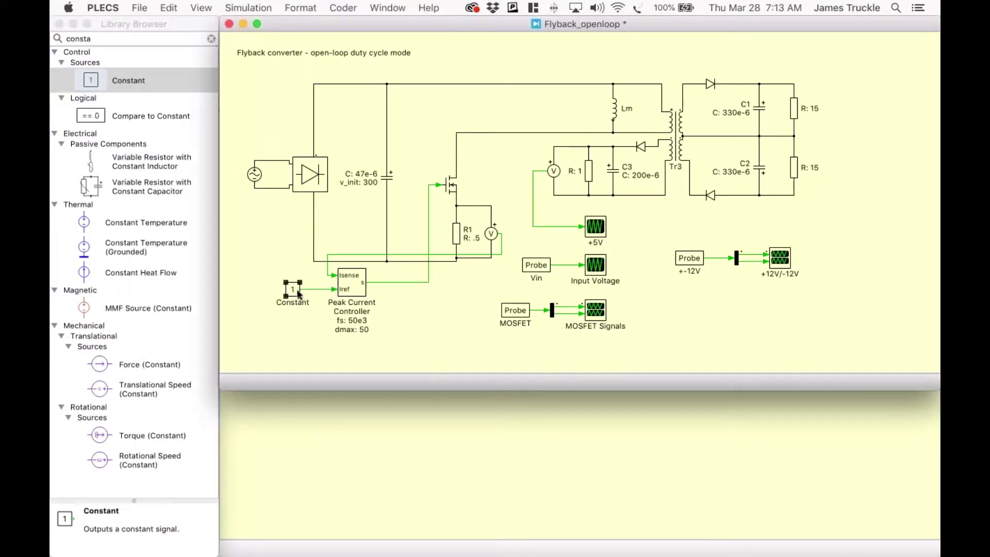
Set the Constant source feeding Iref to .273 and widen its block to show the value
double_click(293, 291)
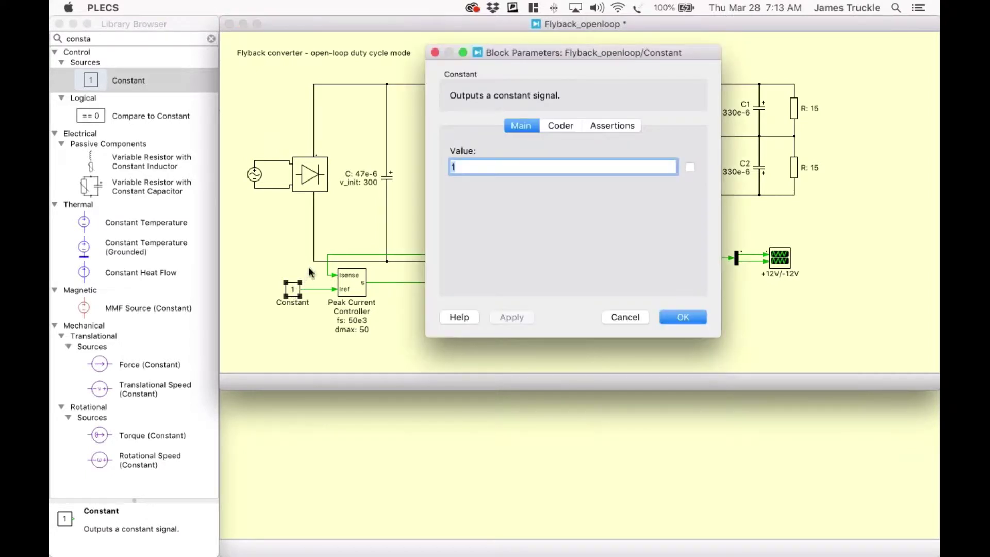
type(".")
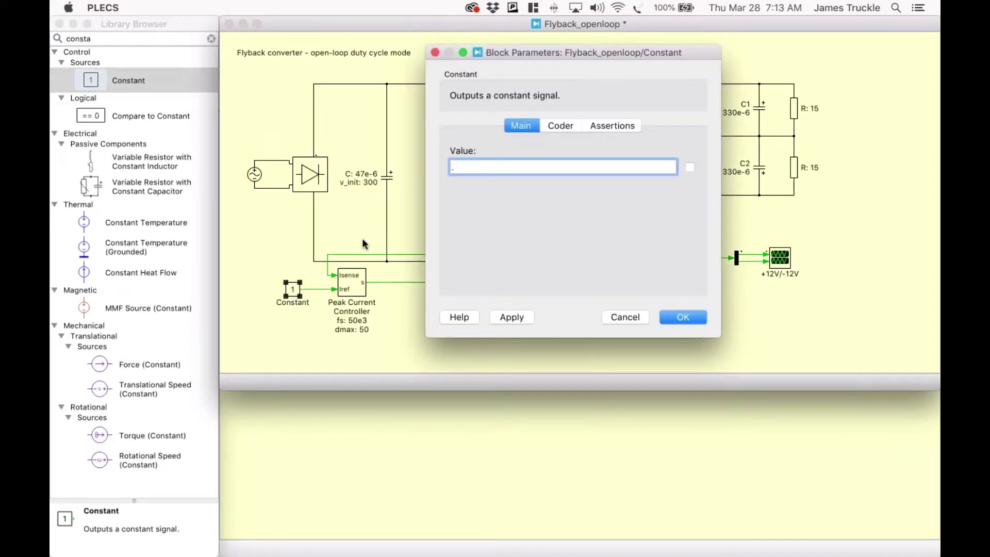
type("273")
left_click(664, 318)
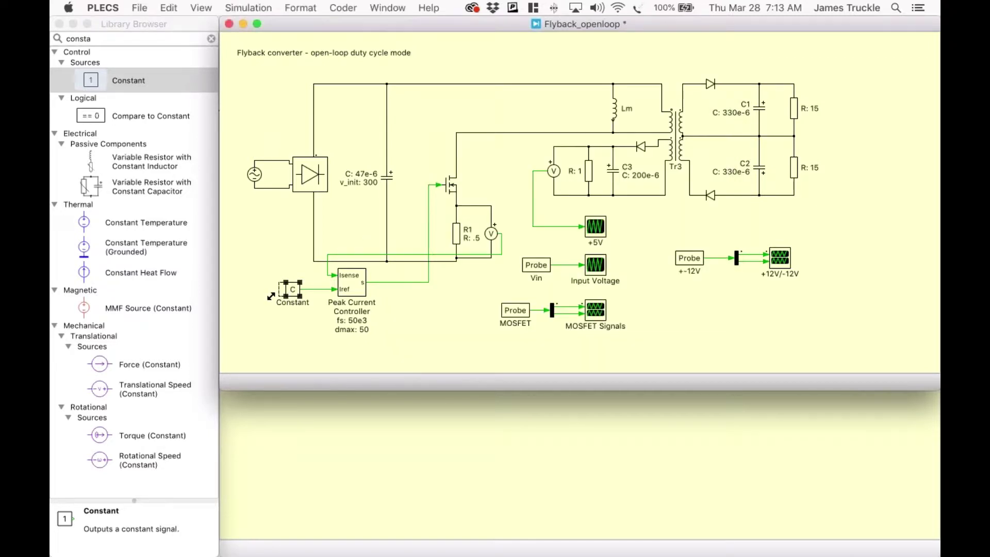
left_click_drag(270, 296, 271, 296)
Hold the existing waveform in the +5V scope as a saved trace named Sim 1
left_click(592, 232)
double_click(592, 232)
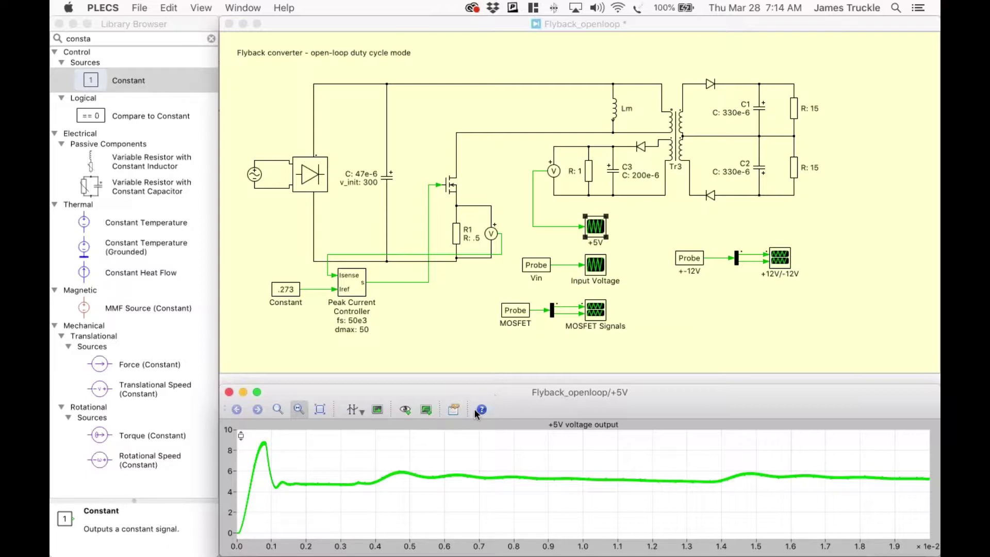
left_click(428, 410)
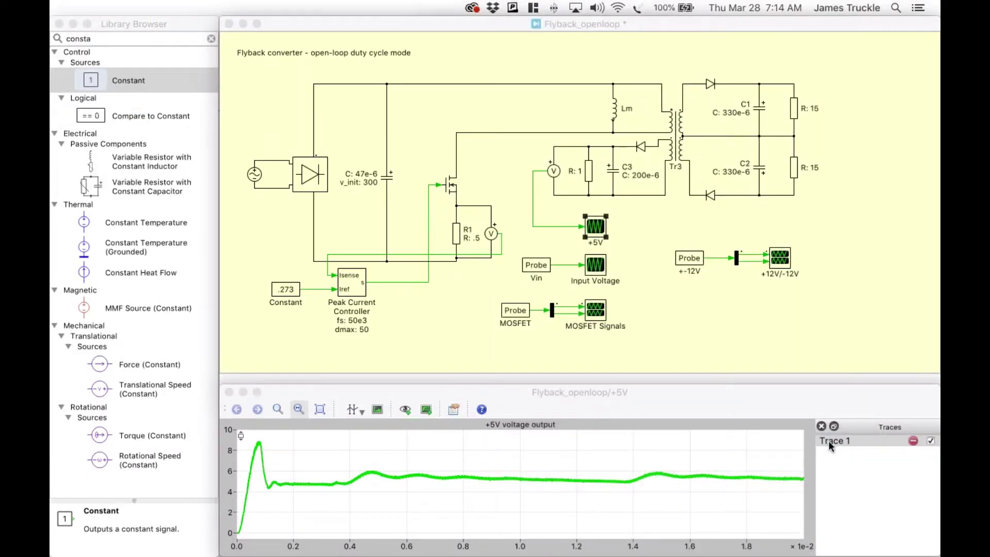
double_click(828, 441)
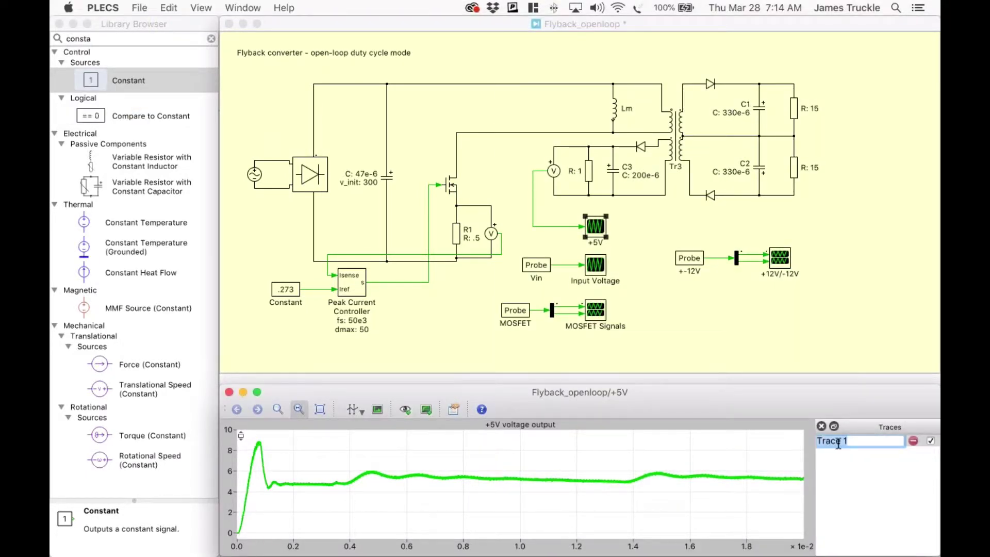
key("BackSpace")
type("Sim 1")
key("Return")
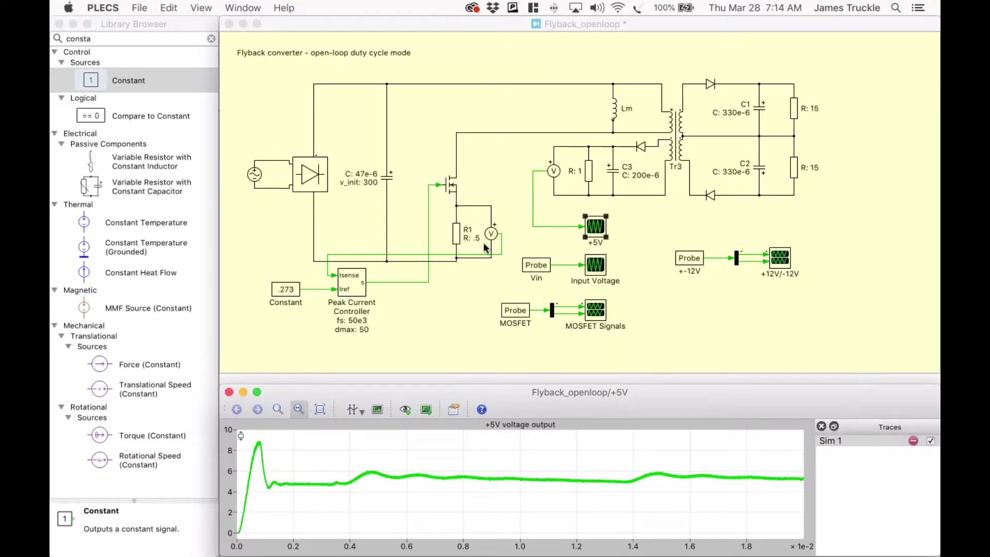
Run the simulation of the peak current controlled flyback model to compare its +5V output with Sim 1
left_click(279, 55)
left_click(249, 8)
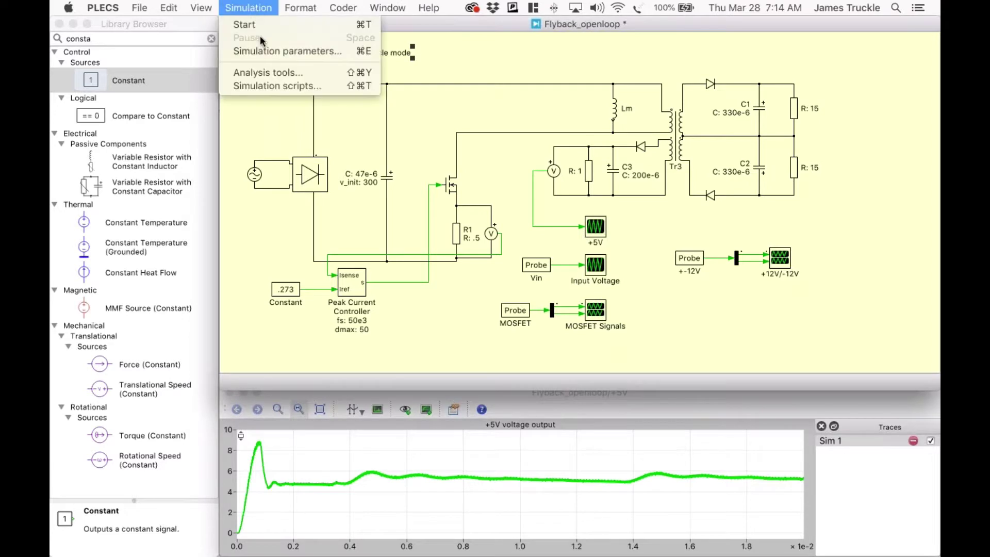
left_click(262, 25)
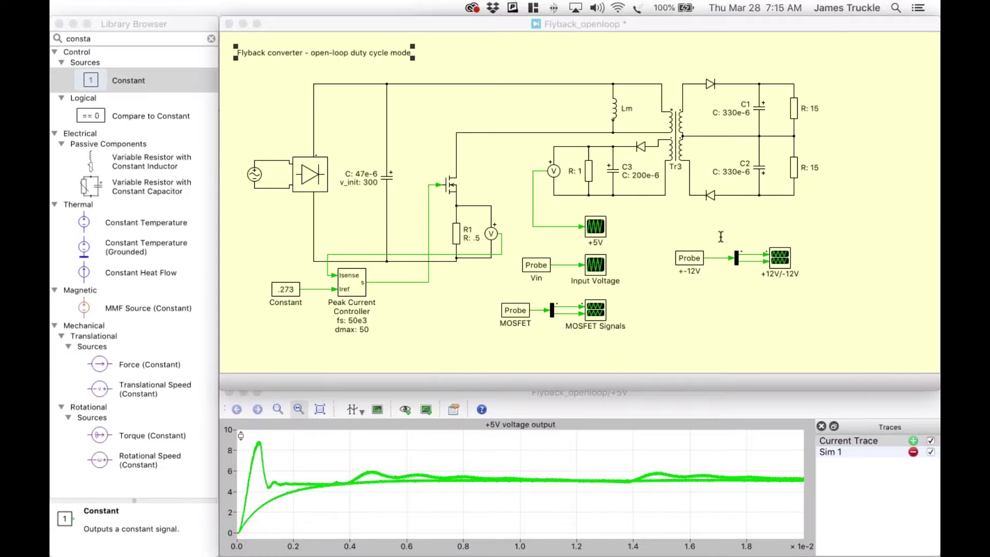
left_click(445, 285)
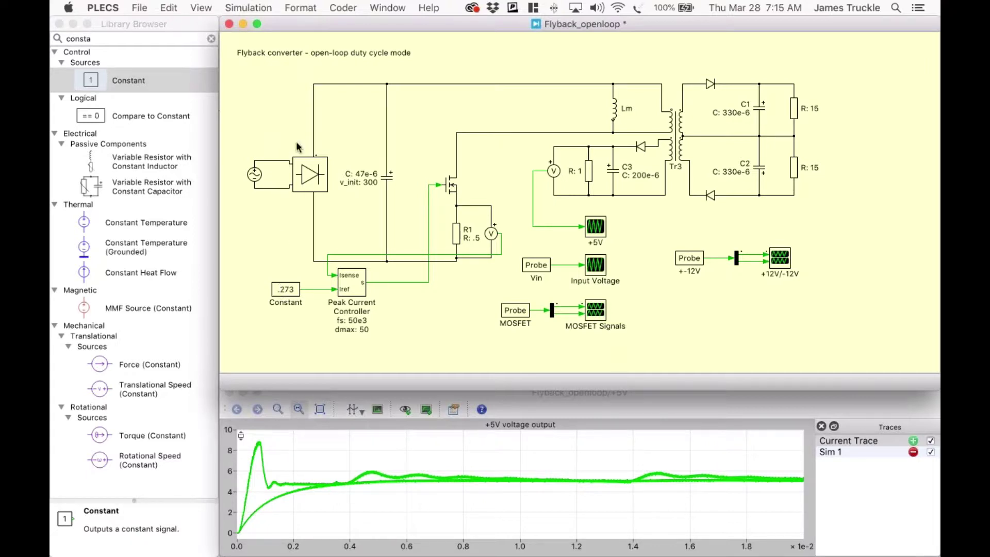
Close the Flyback_openloop model without saving and open the recent model Flyback_Iloop_impulse
left_click(229, 24)
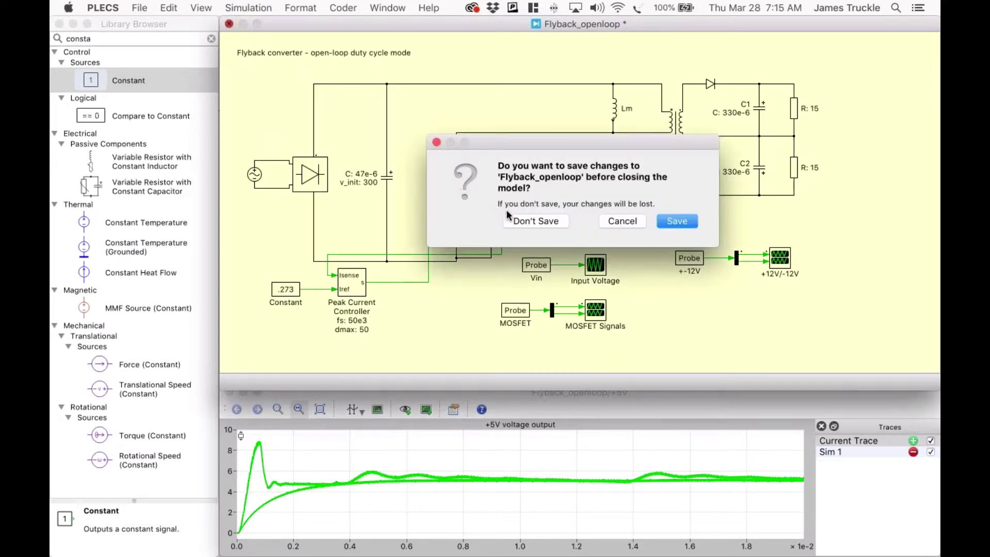
left_click(527, 221)
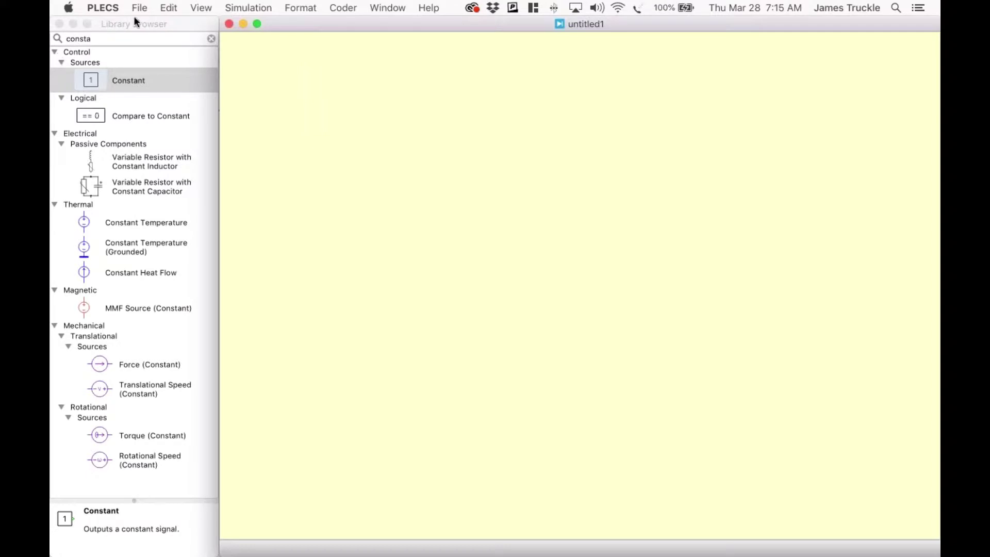
left_click(145, 8)
mouse_move(183, 51)
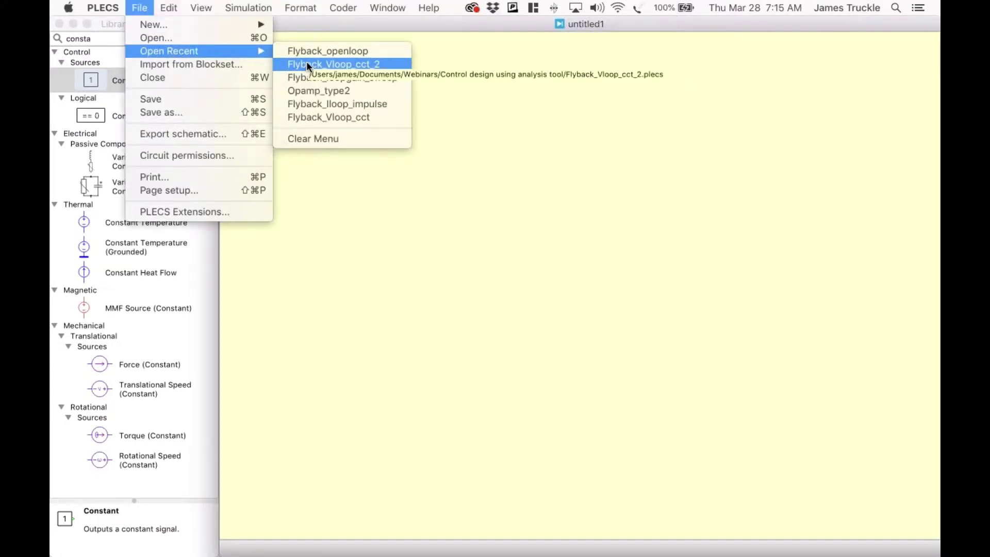
left_click(316, 104)
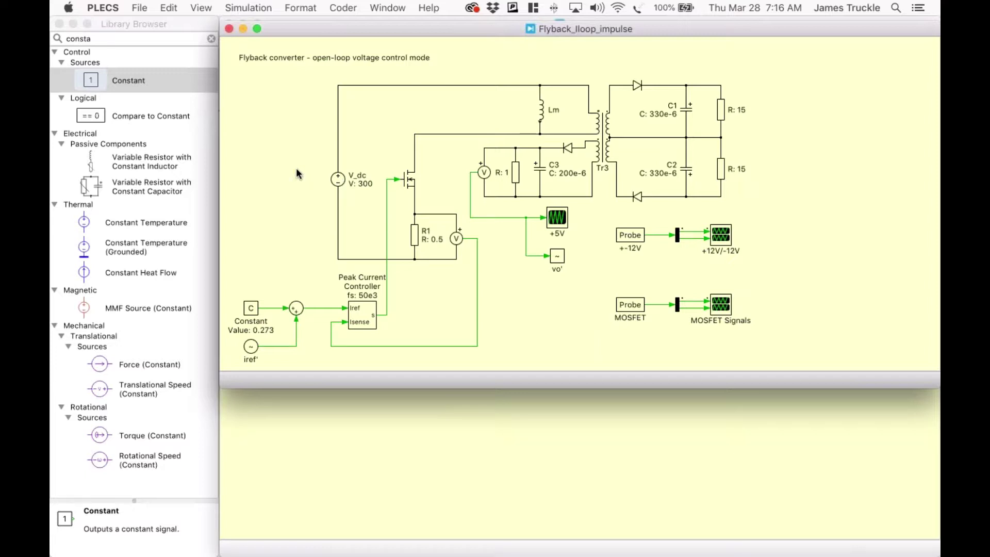
Inspect the parameters of the iref' Small Signal Perturbation block without changing them
left_click(250, 348)
double_click(251, 349)
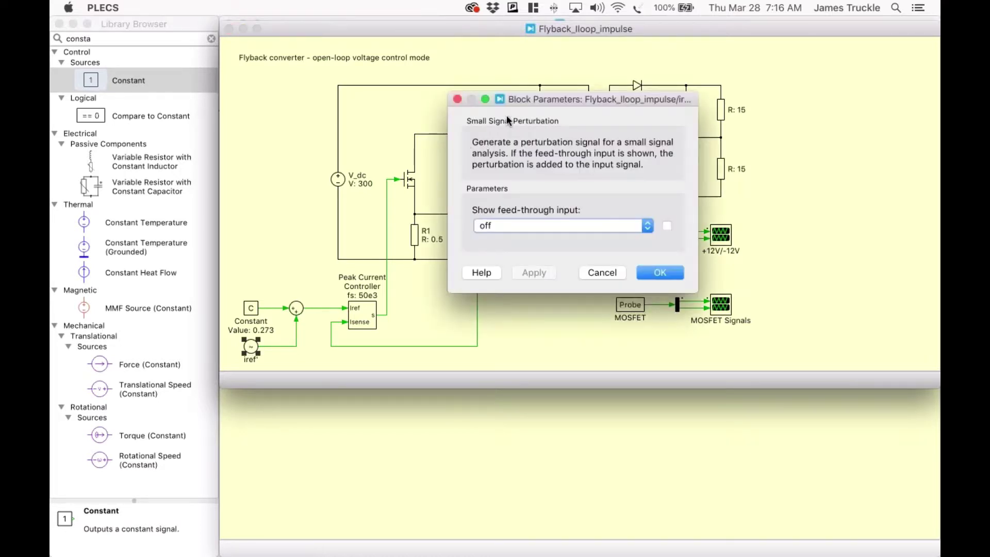
left_click_drag(525, 98, 422, 86)
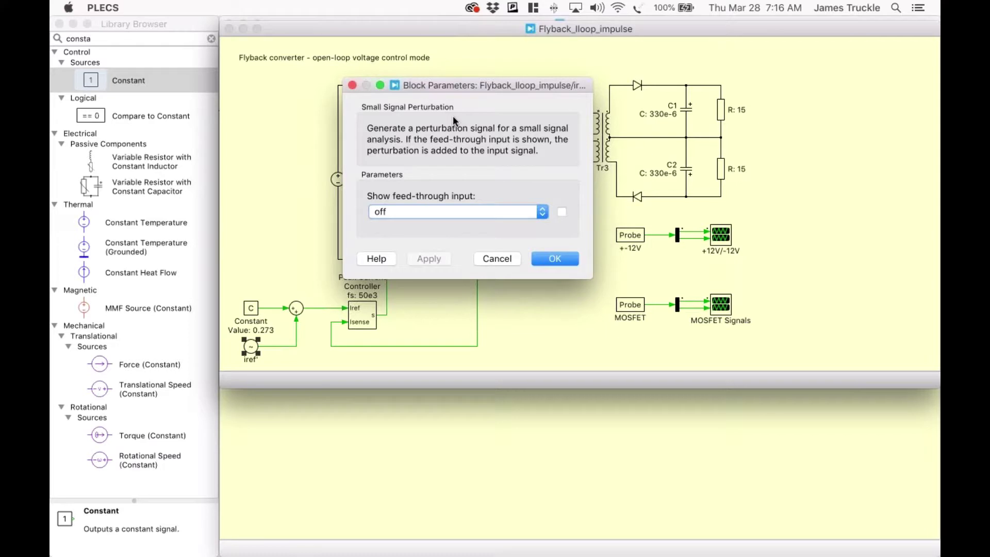
left_click_drag(443, 85, 447, 67)
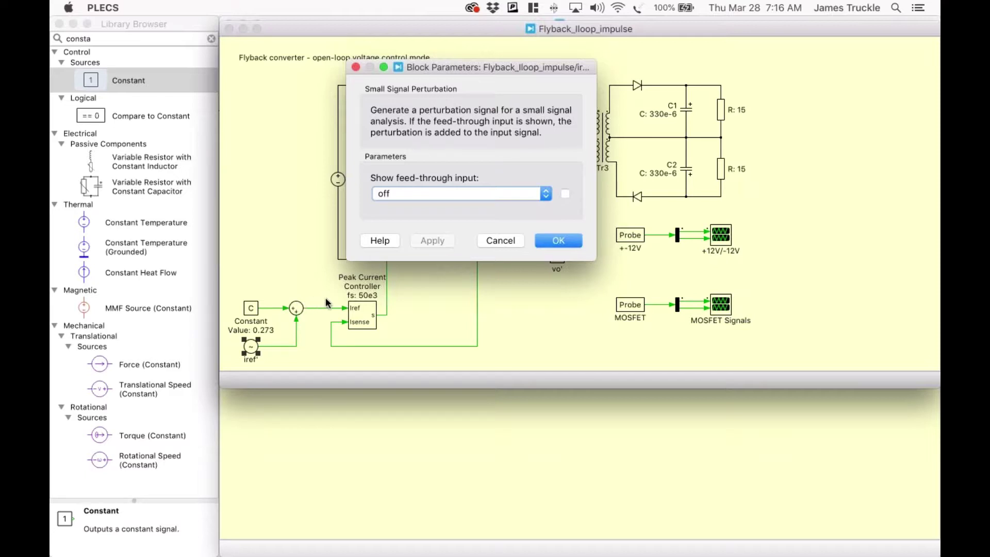
left_click(356, 67)
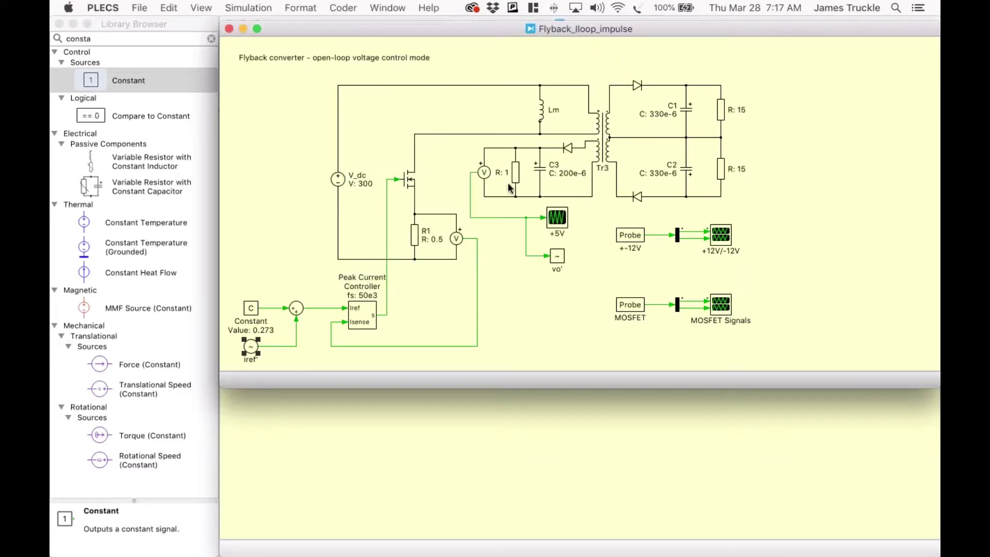
Inspect the parameters of the vo' Small Signal Response block and close them unchanged
double_click(556, 258)
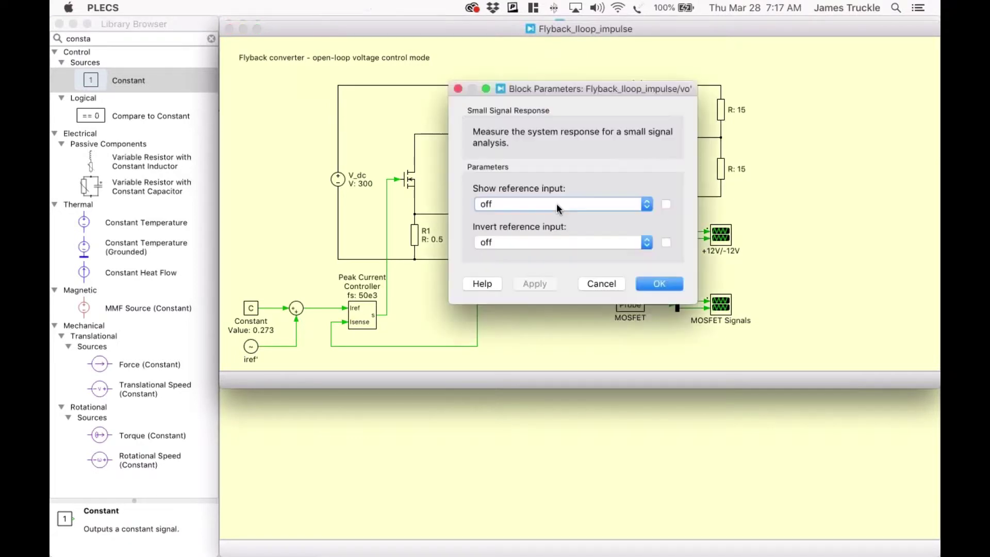
left_click_drag(506, 89, 394, 107)
left_click(549, 302)
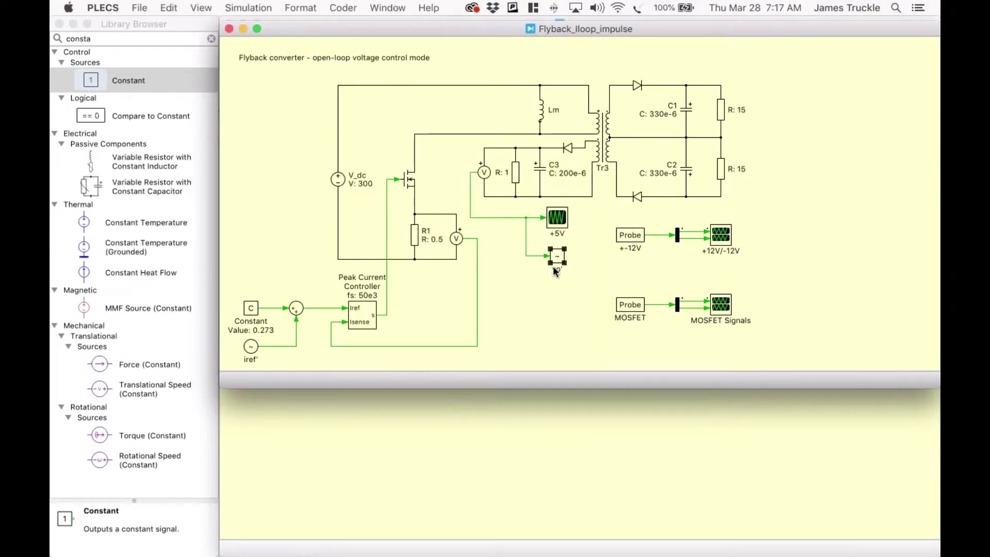
Clear the component search and browse the Control library's Small Signal Analysis components
left_click(209, 37)
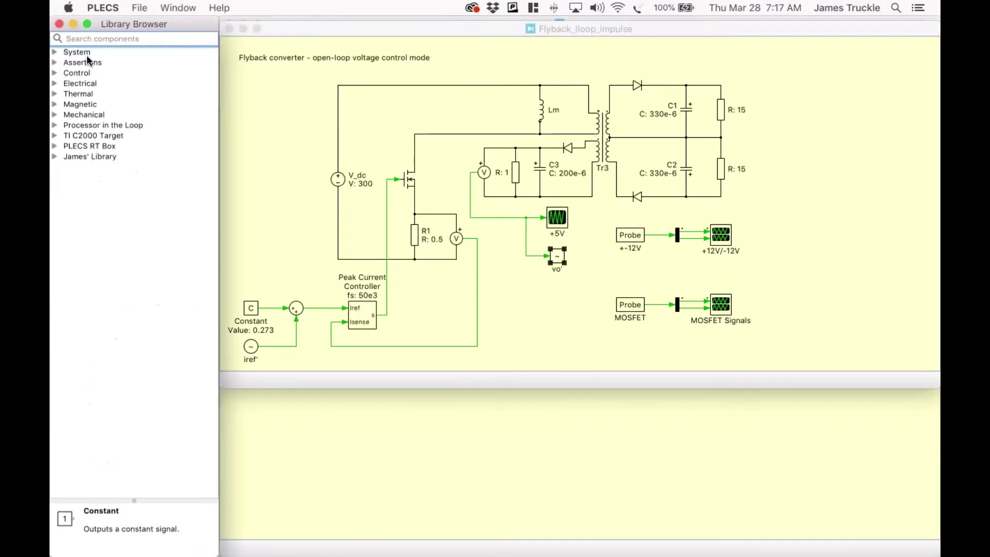
left_click(55, 73)
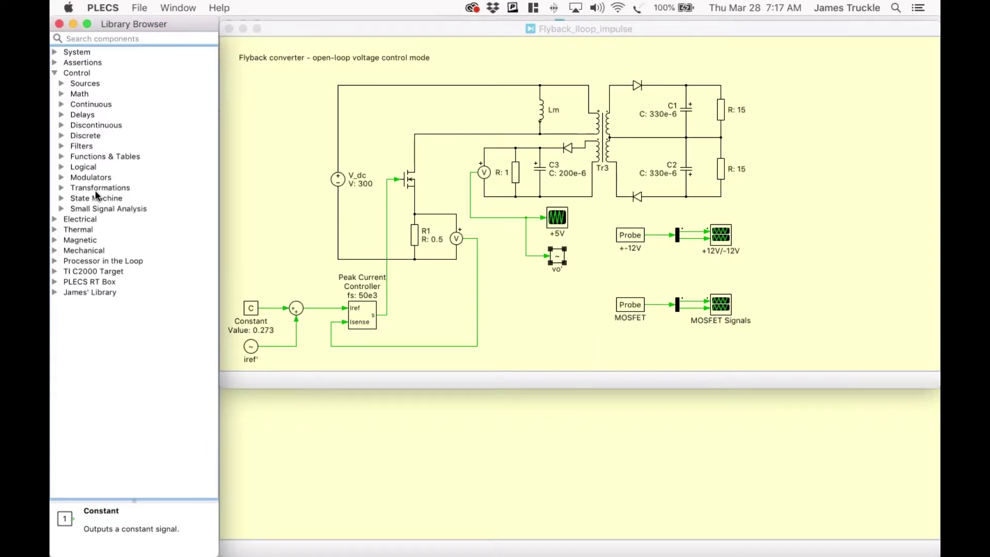
left_click(59, 210)
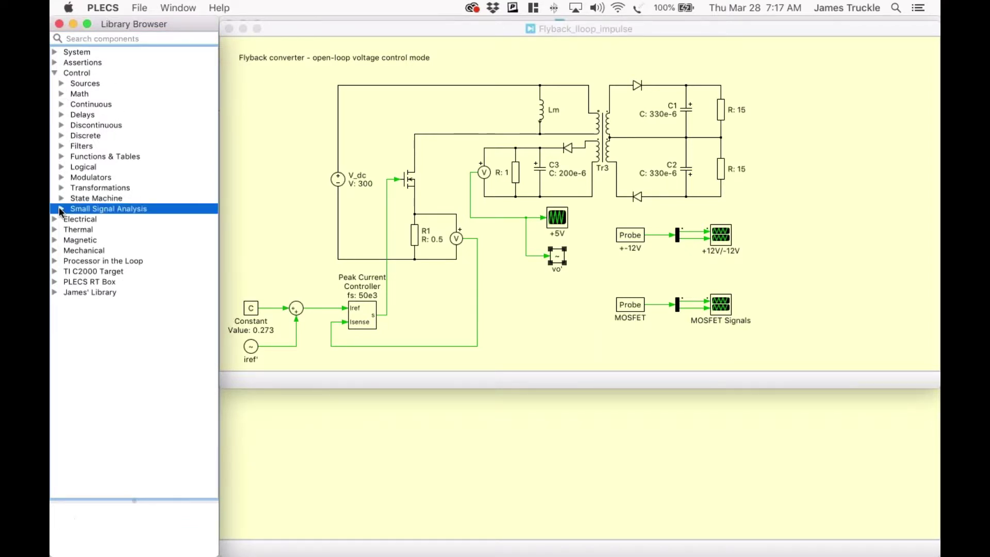
left_click(60, 209)
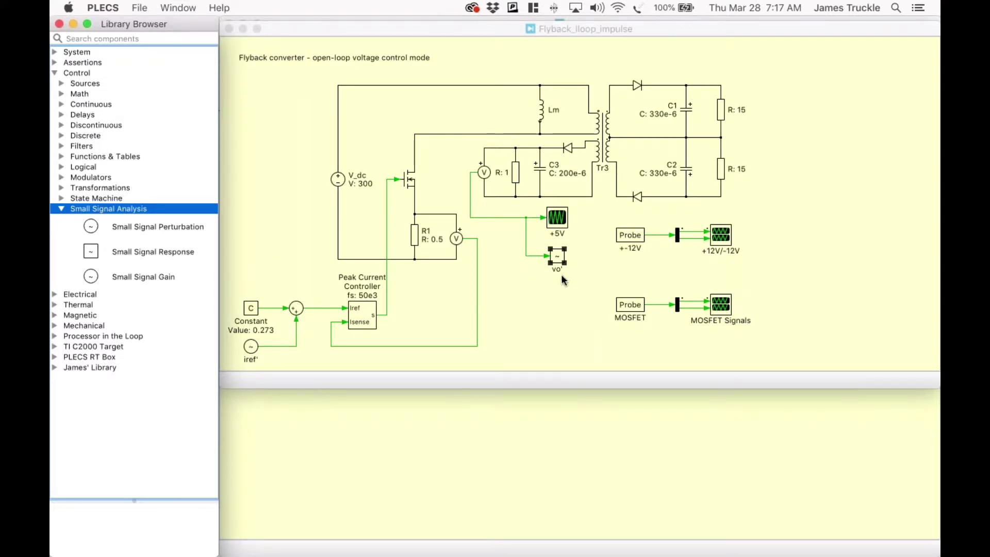
left_click(561, 298)
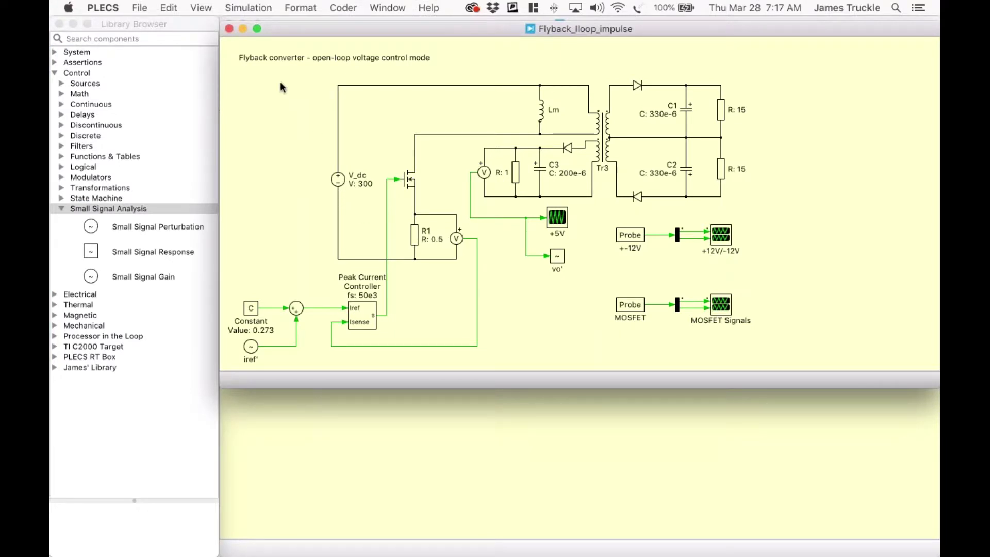
Open the Analysis Tools for the Flyback_Iloop_impulse model and reposition their window
left_click(248, 9)
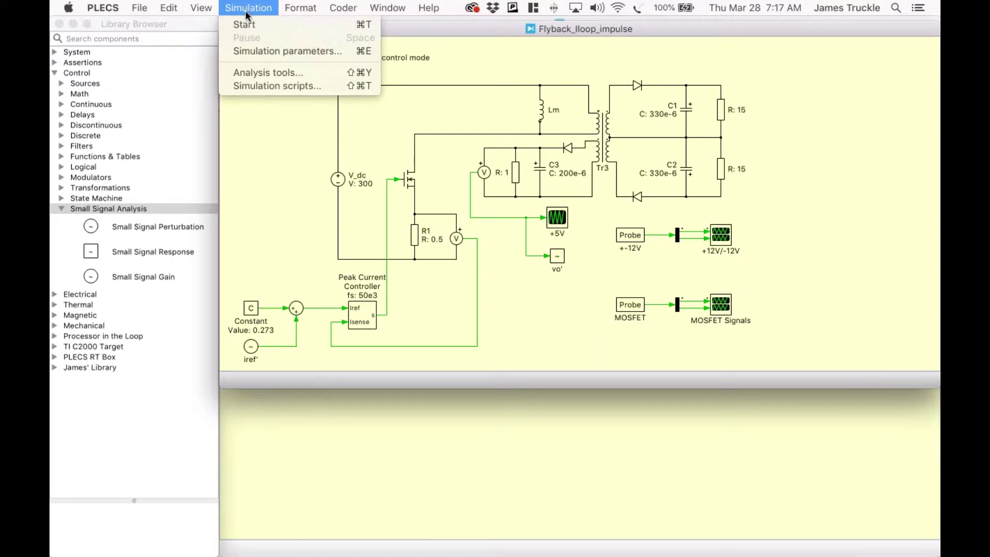
left_click(252, 72)
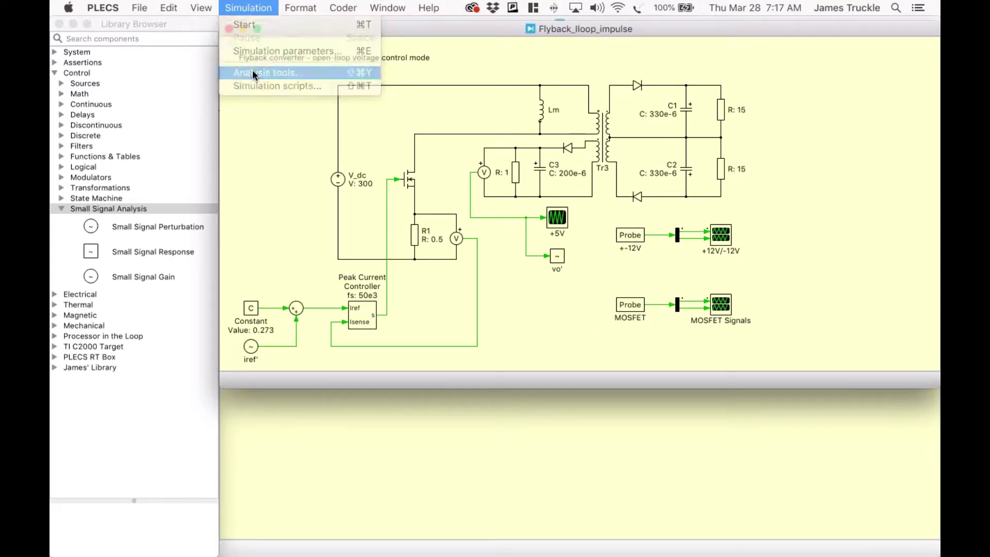
left_click_drag(376, 127, 309, 33)
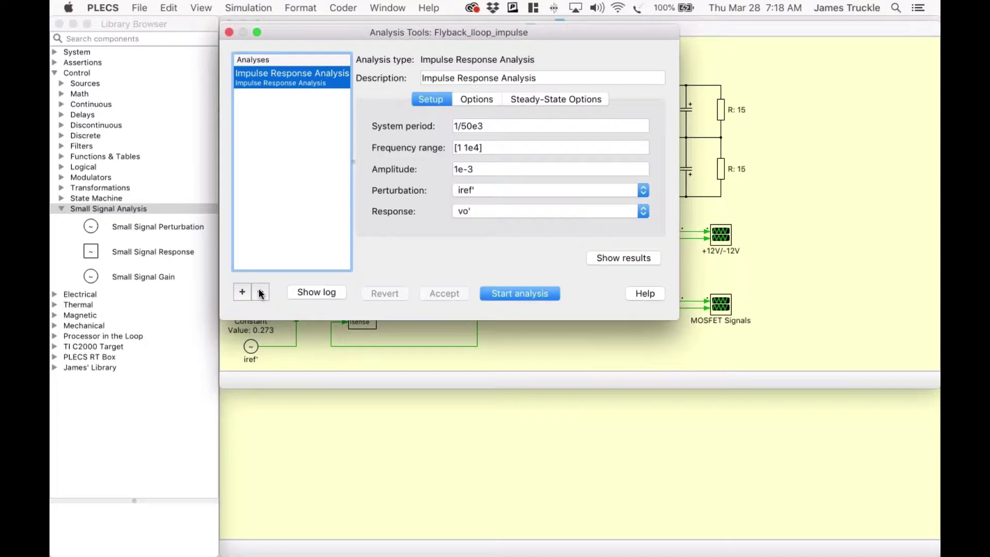
Review the Impulse Response Analysis setup: system period, frequency range, perturbation and response, plus its frequency scale and number of points
left_click(497, 126)
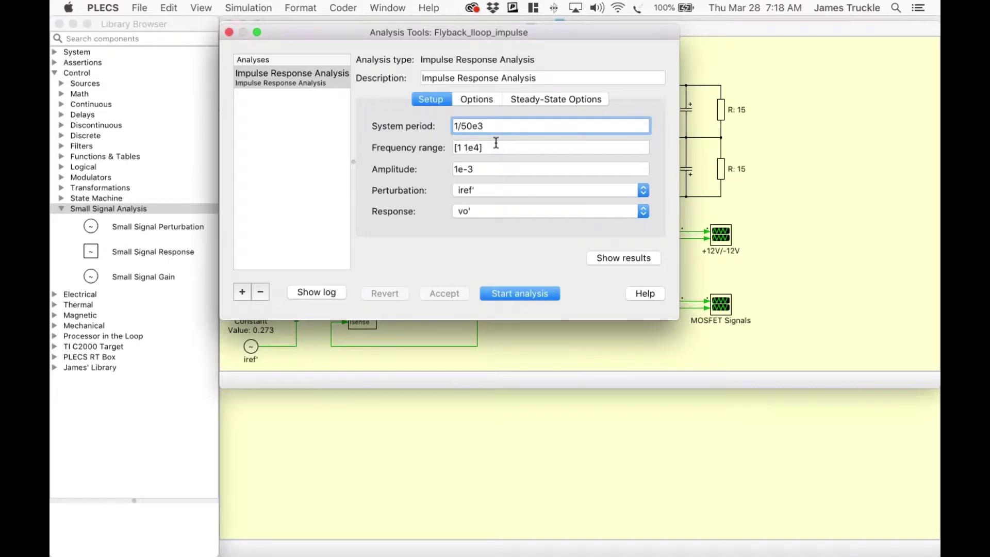
left_click(496, 148)
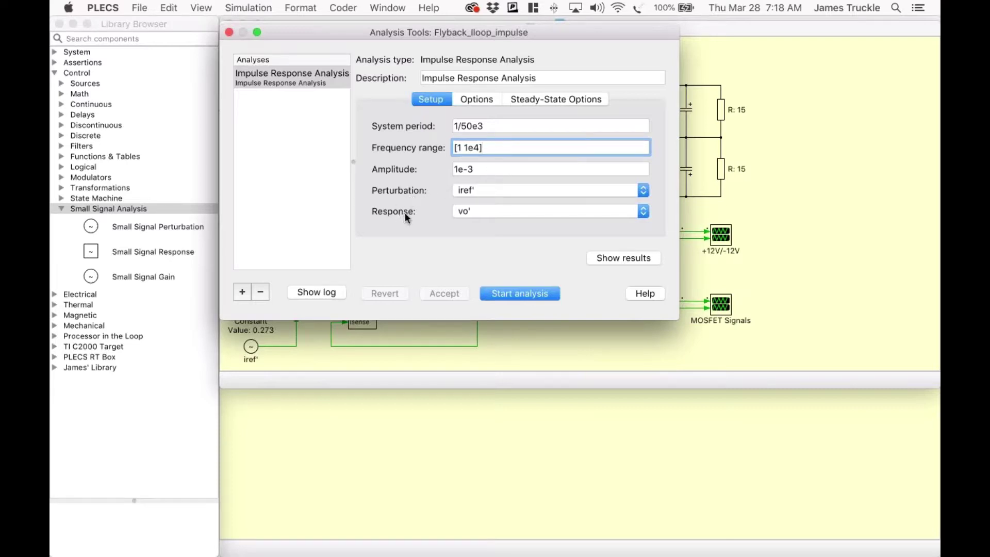
left_click(509, 184)
left_click(501, 189)
left_click(484, 210)
left_click(482, 209)
left_click(481, 101)
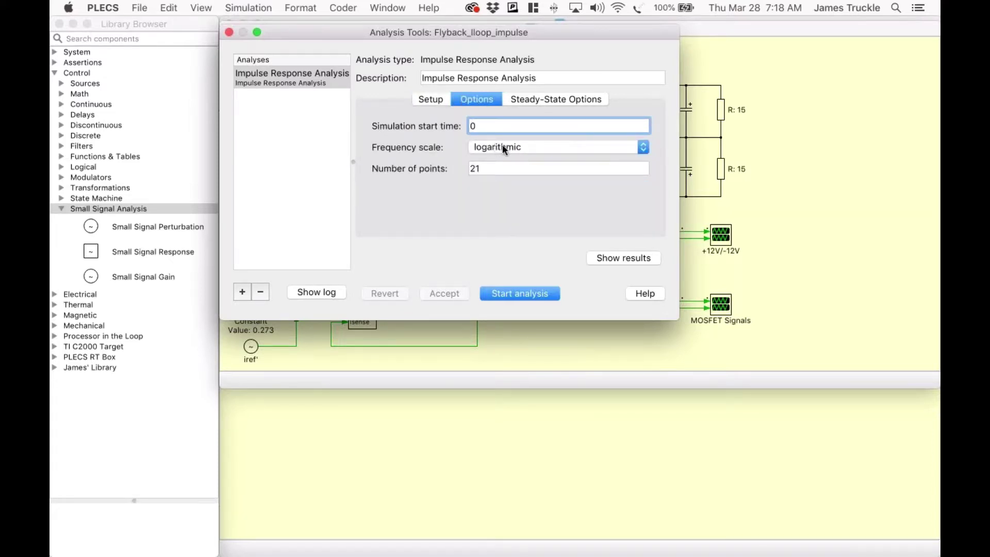
left_click(507, 166)
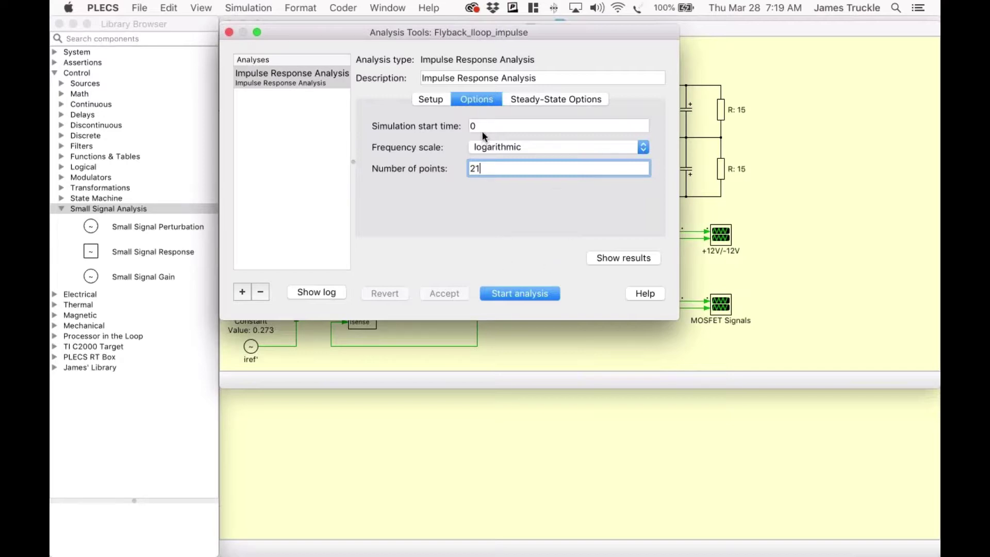
Run the Impulse Response Analysis and widen the resulting magnitude and phase plot window
left_click(545, 294)
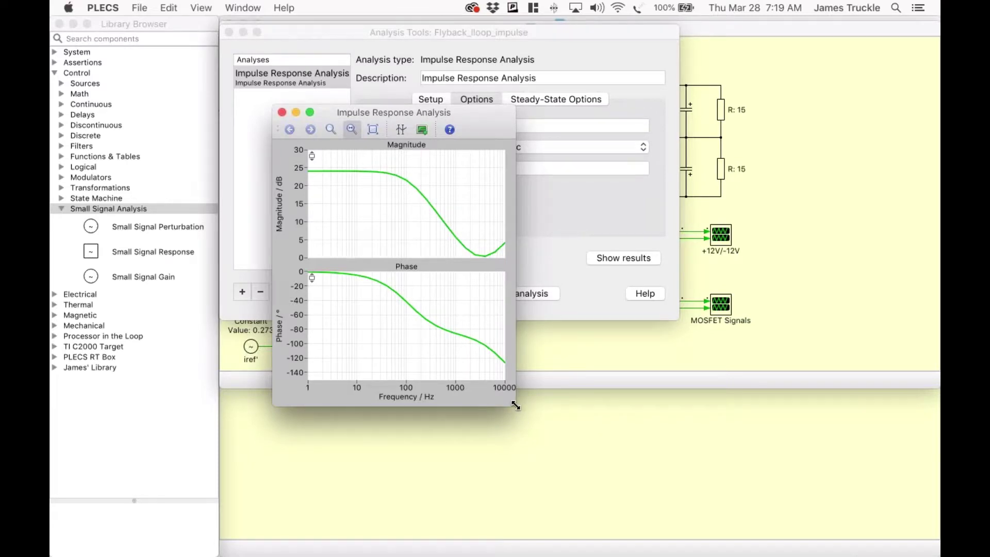
left_click_drag(516, 405, 652, 412)
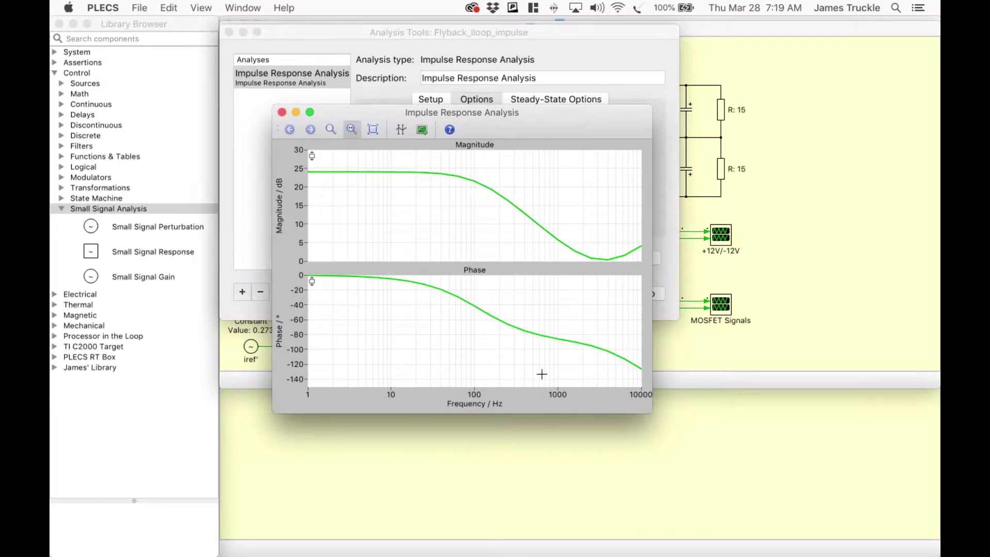
left_click_drag(541, 126, 525, 124)
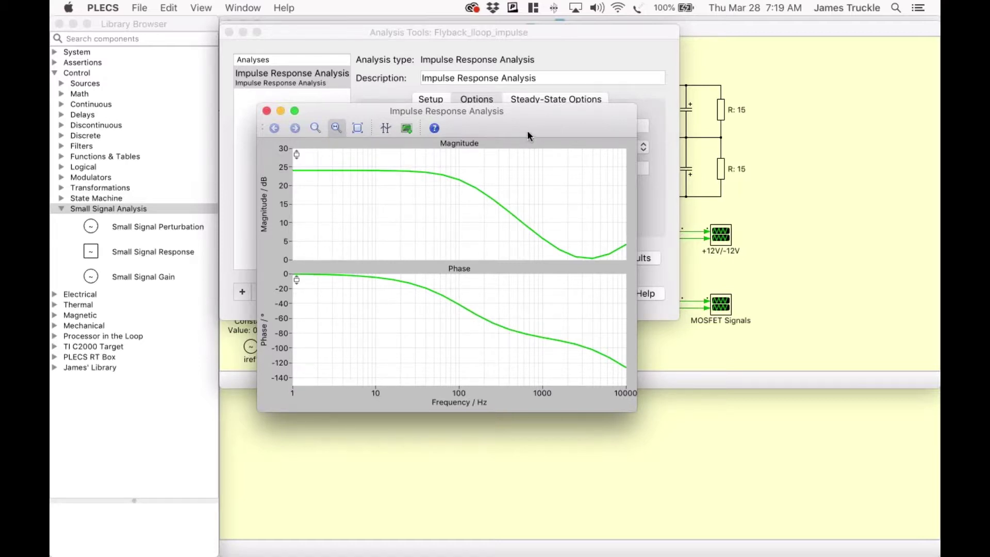
Review the Impulse Response Analysis steady-state options for the Flyback_Iloop_impulse model and run the analysis again
left_click_drag(524, 124, 511, 105)
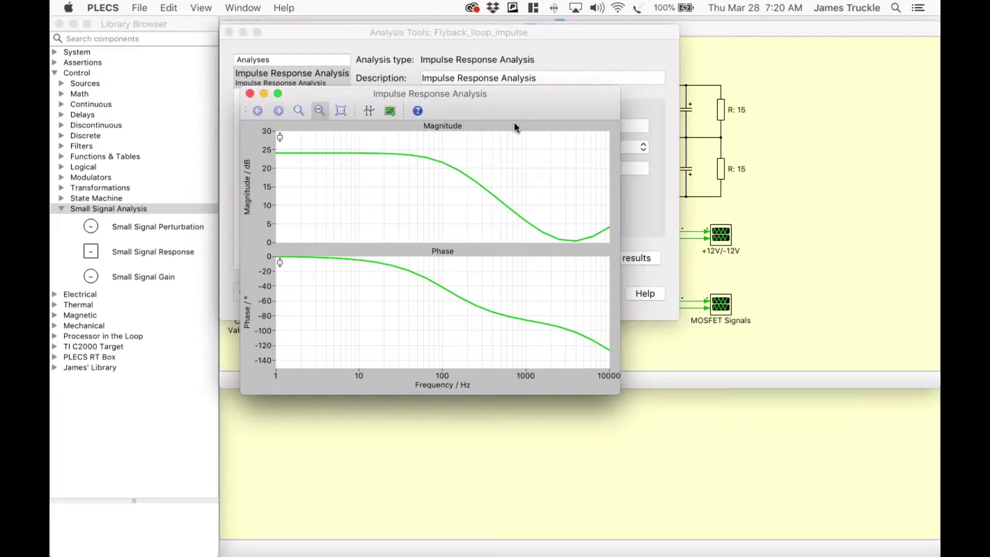
left_click(535, 59)
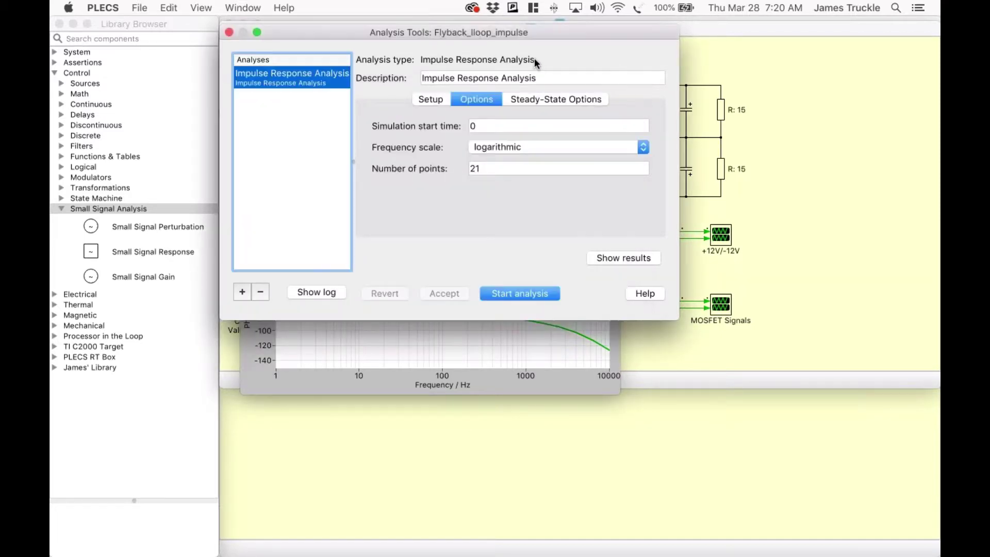
left_click(534, 99)
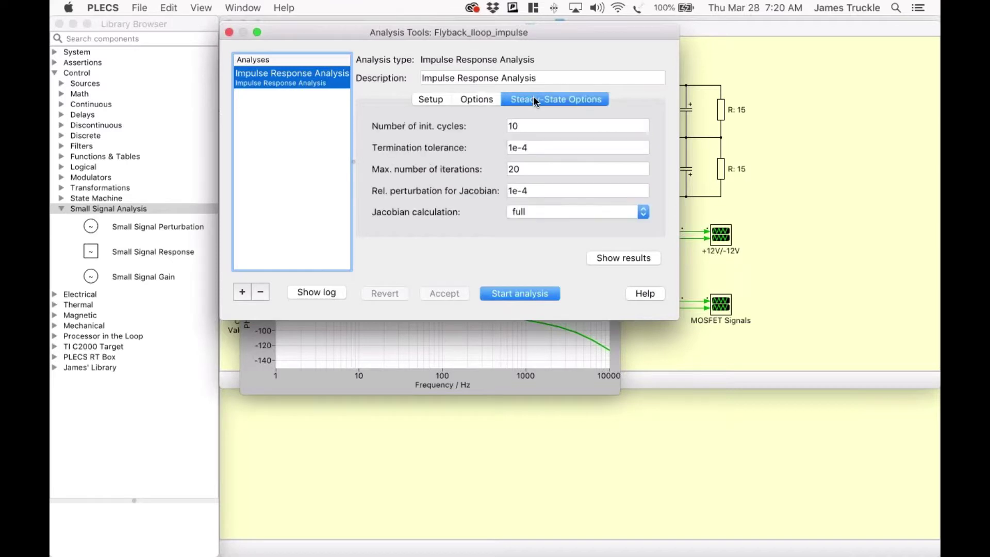
left_click(529, 121)
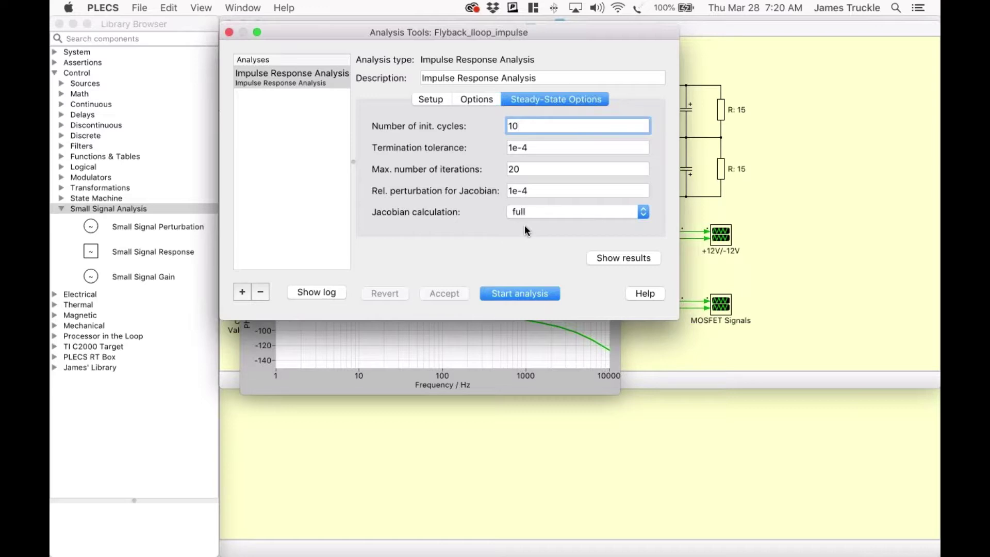
left_click(526, 294)
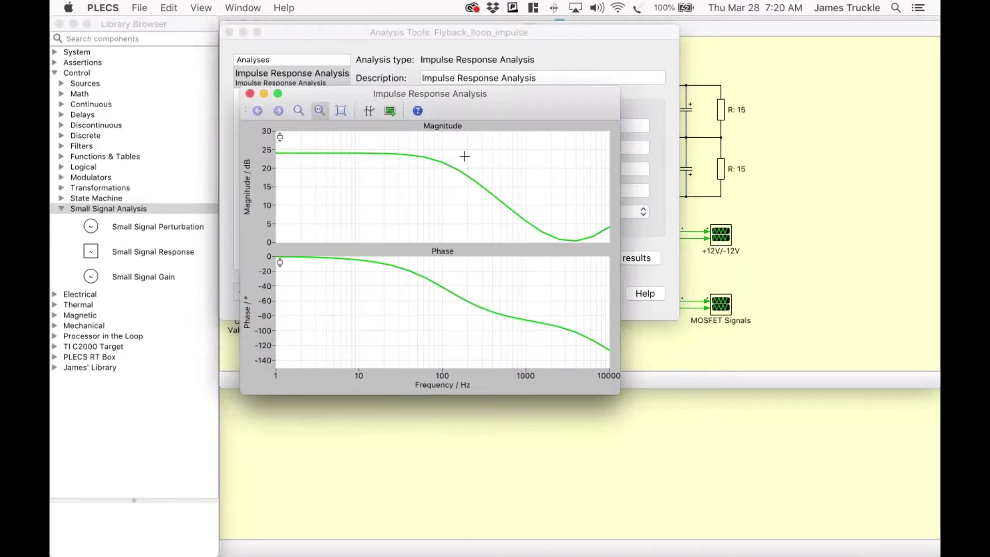
Export all of the impulse response plot data as CSV to flyback.csv, replacing the existing file
left_click_drag(465, 108, 463, 93)
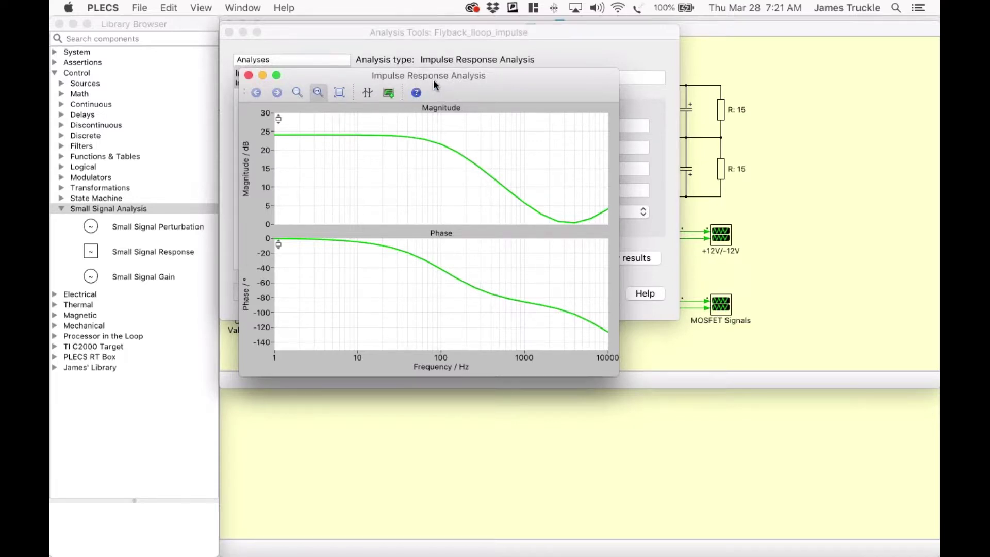
left_click_drag(433, 80, 432, 80)
left_click(147, 8)
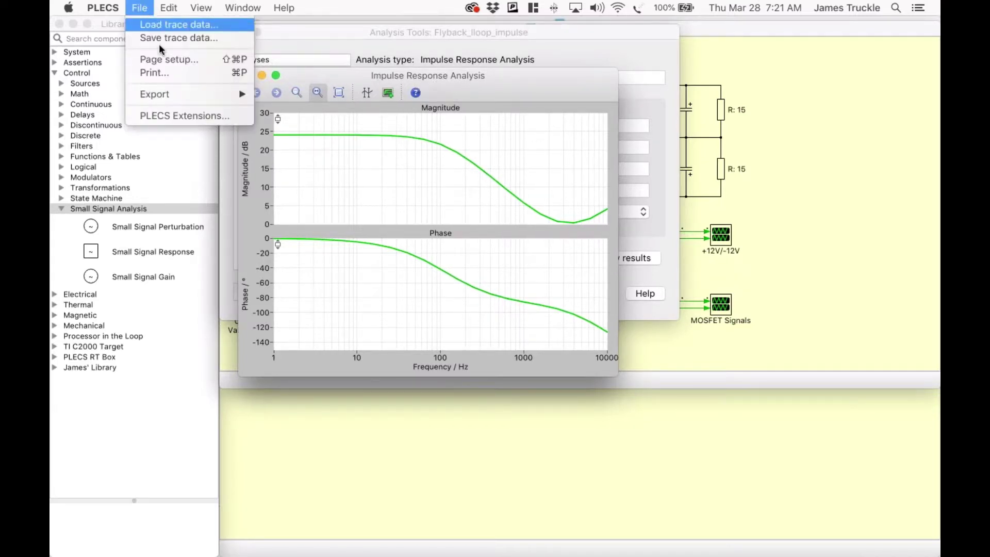
mouse_move(189, 93)
mouse_move(310, 120)
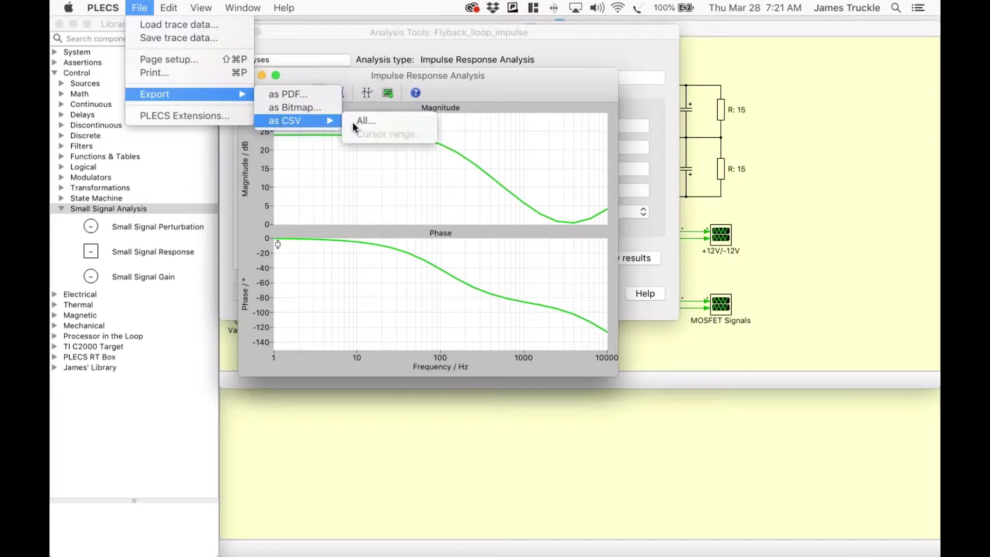
left_click(370, 121)
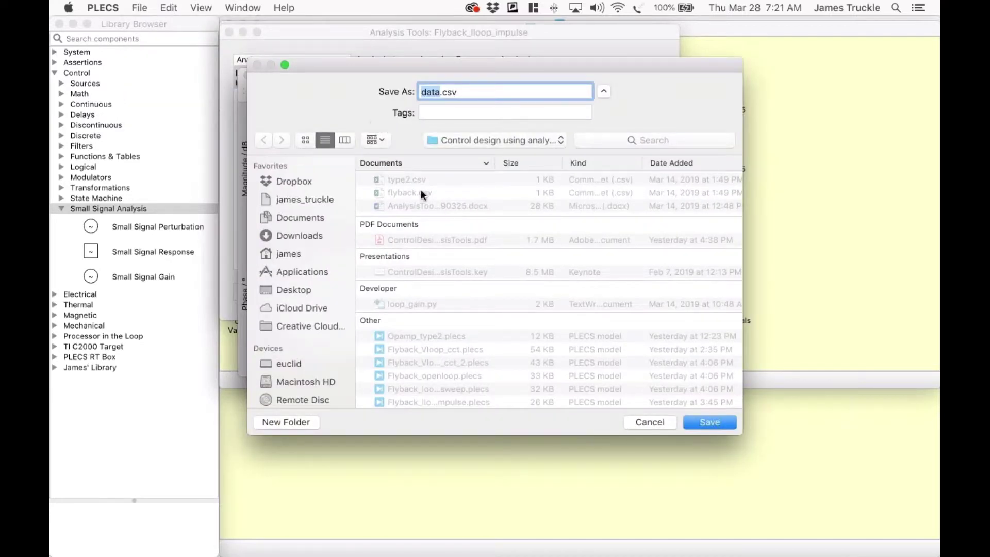
left_click(413, 190)
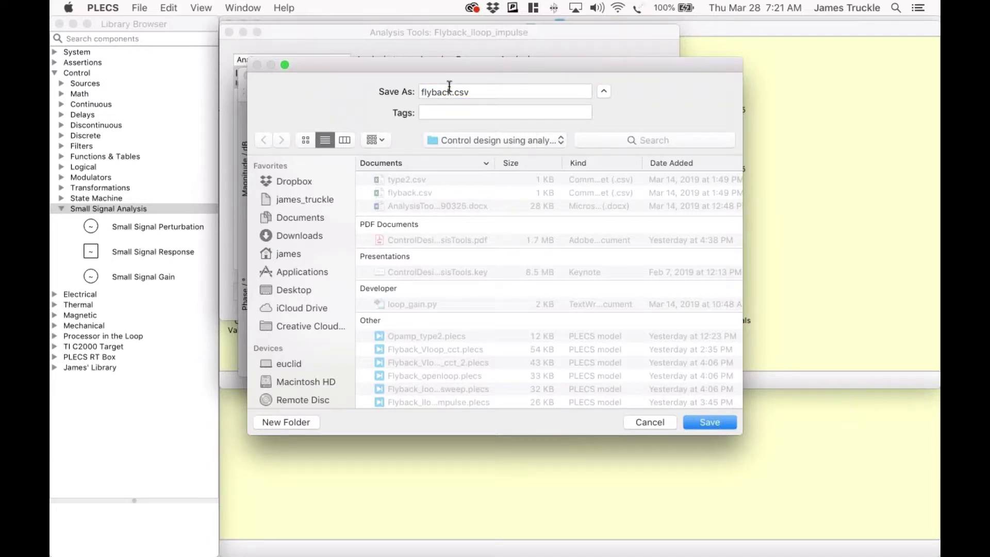
left_click(707, 422)
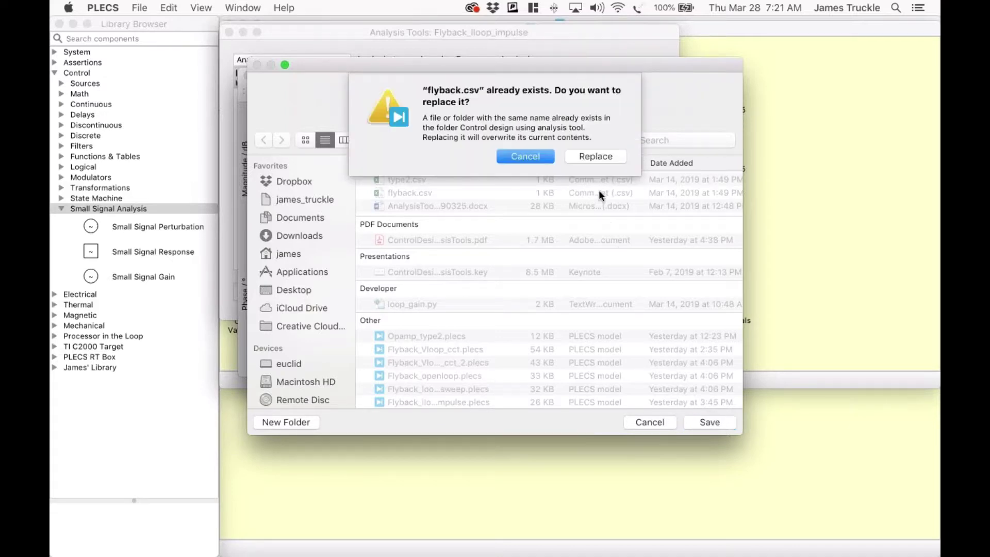
left_click(594, 157)
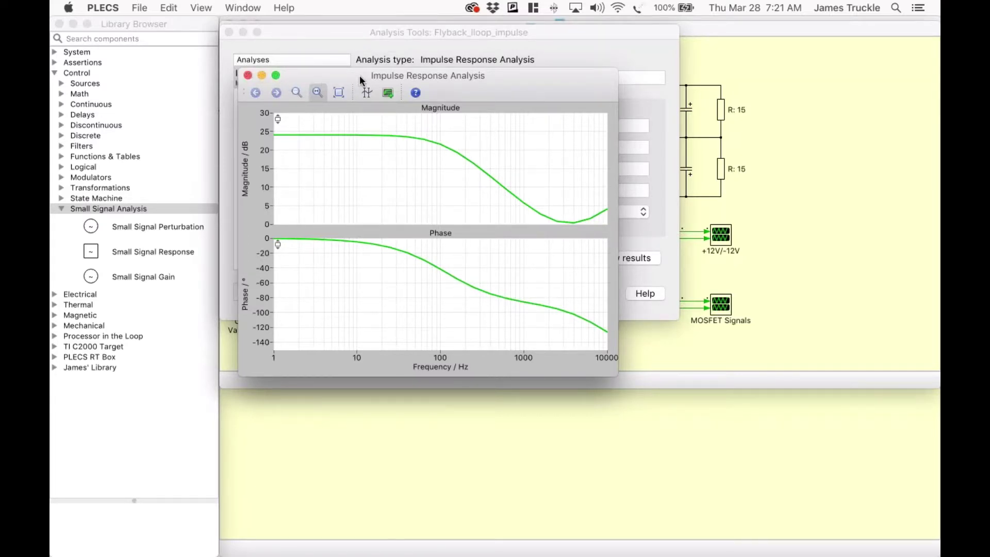
Reposition the impulse response plot window and switch to the presentation slides in Adobe Acrobat
left_click_drag(360, 80, 383, 78)
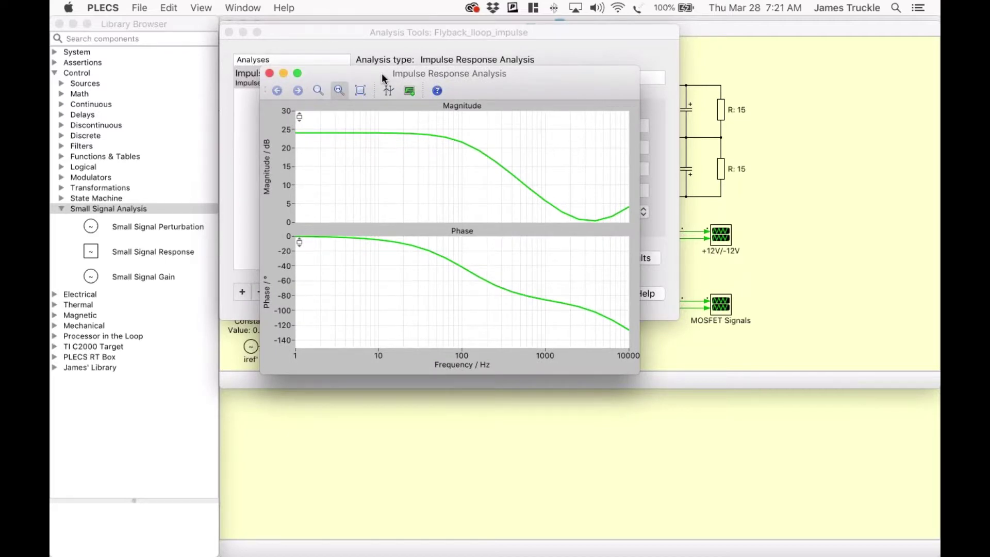
key("super+Tab")
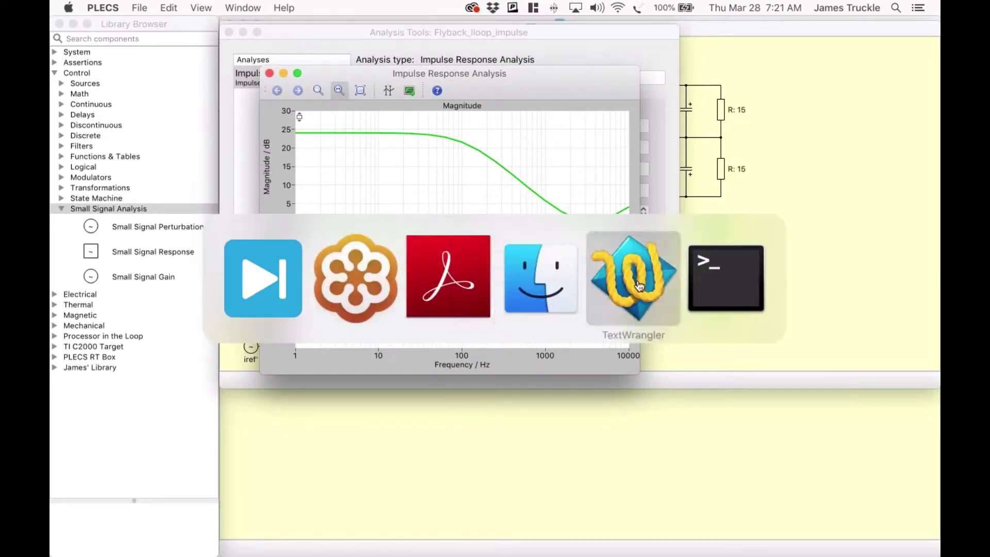
left_click(467, 263)
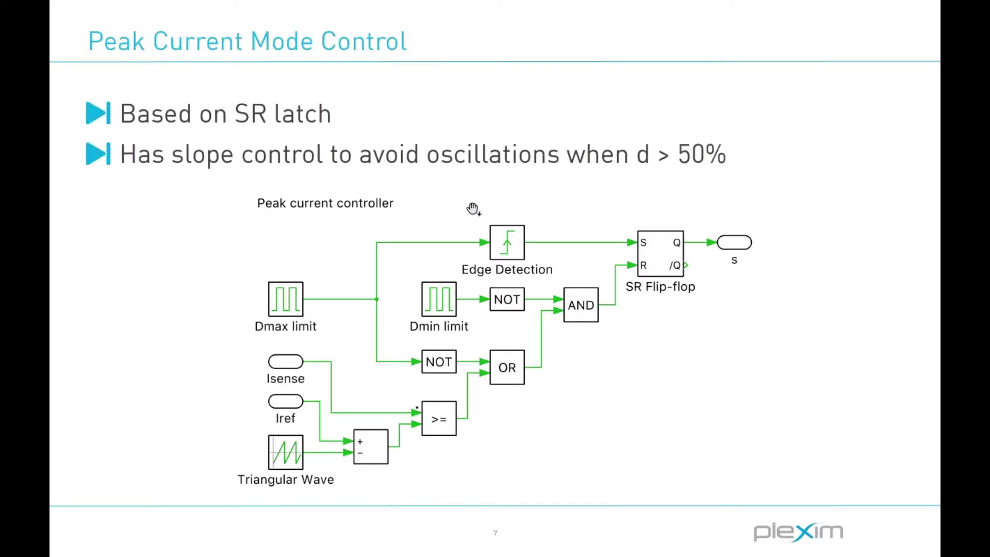
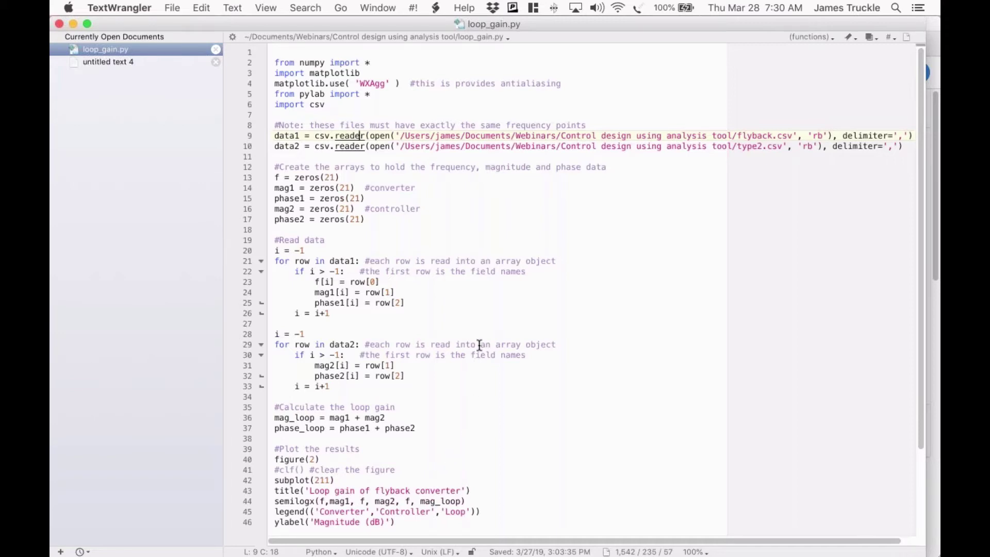
Review the loop_gain.py script down to its plotting section and close the TextWrangler window with both open documents
scroll(475, 338, "down", 5)
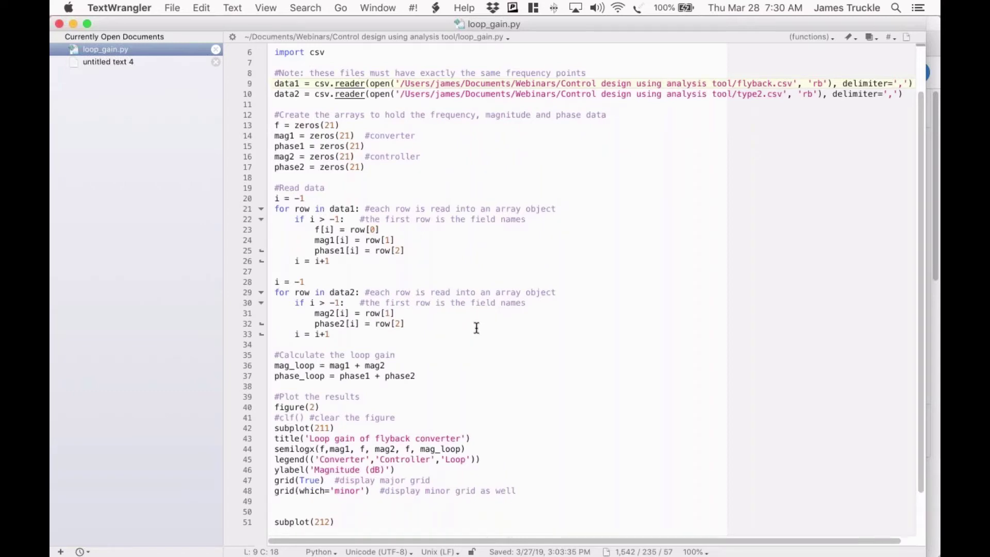
left_click(59, 23)
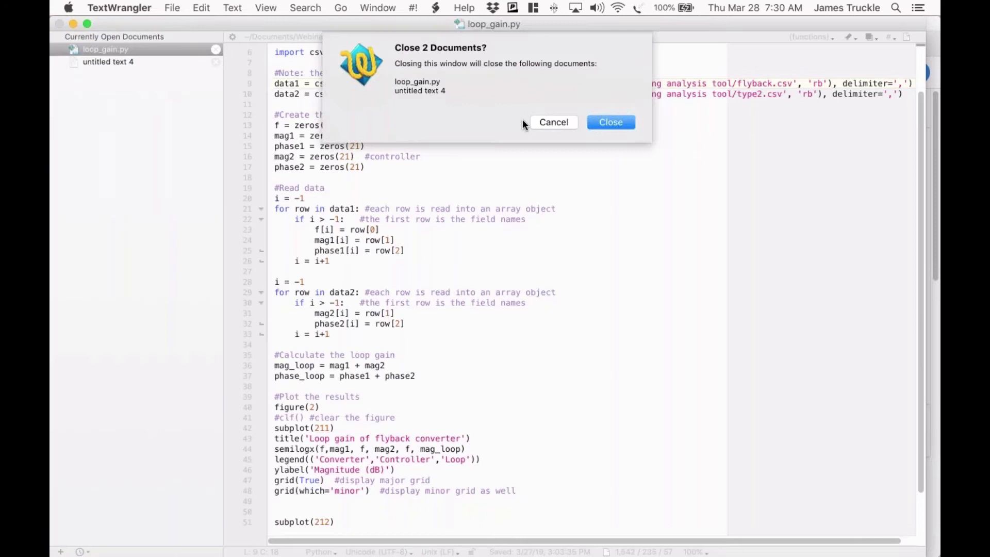
left_click(608, 123)
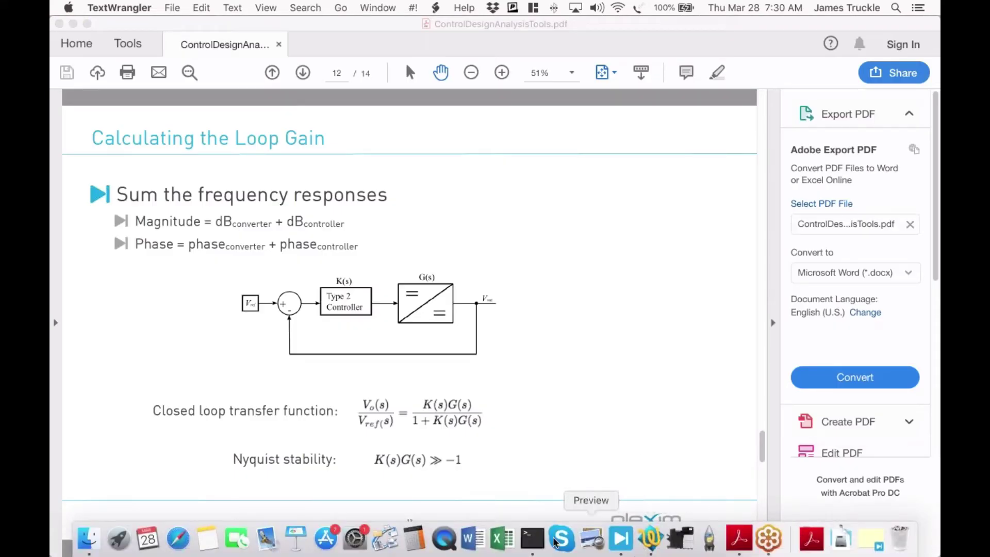
Switch to Terminal, run python loop_gain.py, and bring the resulting loop gain figure into clear view
left_click(532, 539)
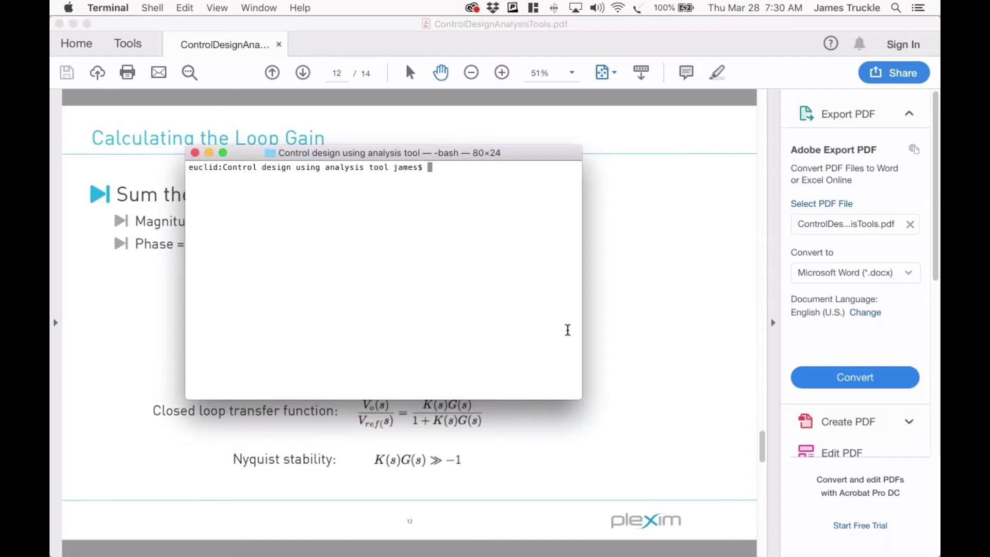
type("python loop_gain.py")
key("Return")
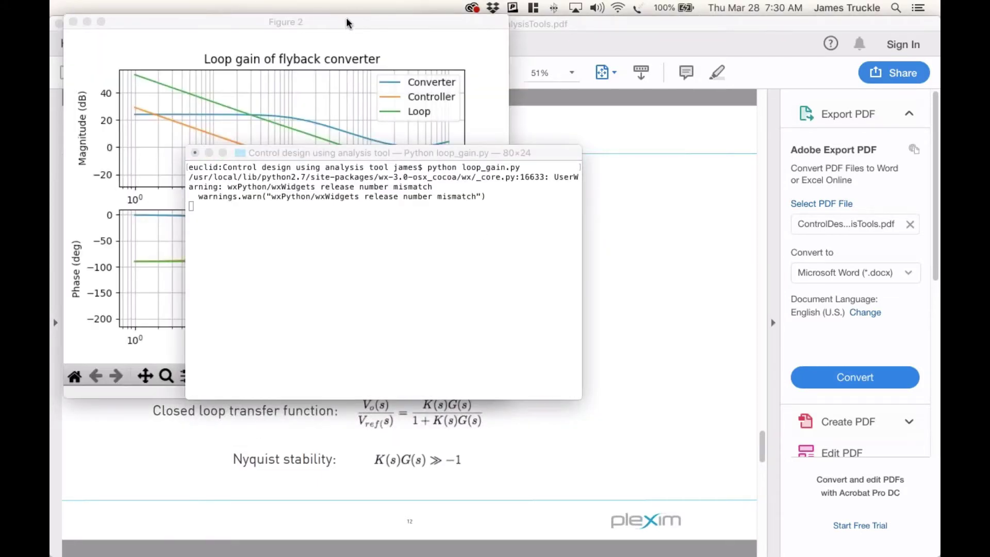
left_click_drag(345, 22, 430, 37)
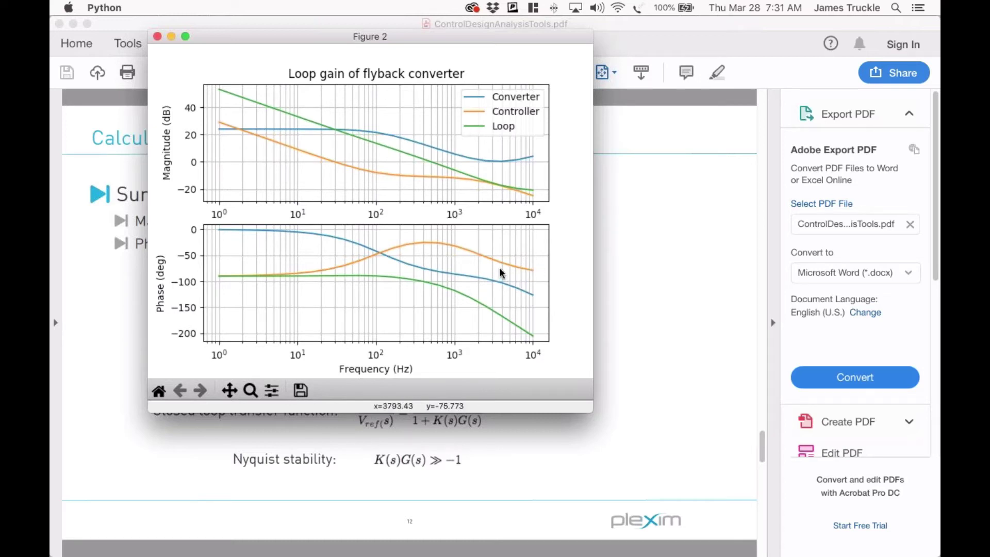
Switch to PLECS and close the op-amp AC Sweep plot, its Analysis Tools window and the Opamp_type2 model
key("super+Tab")
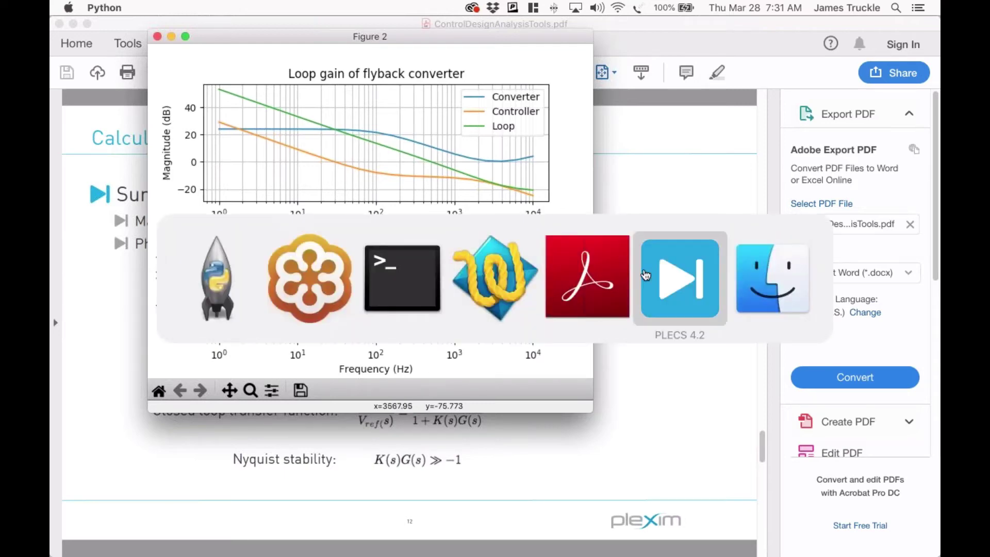
left_click(676, 278)
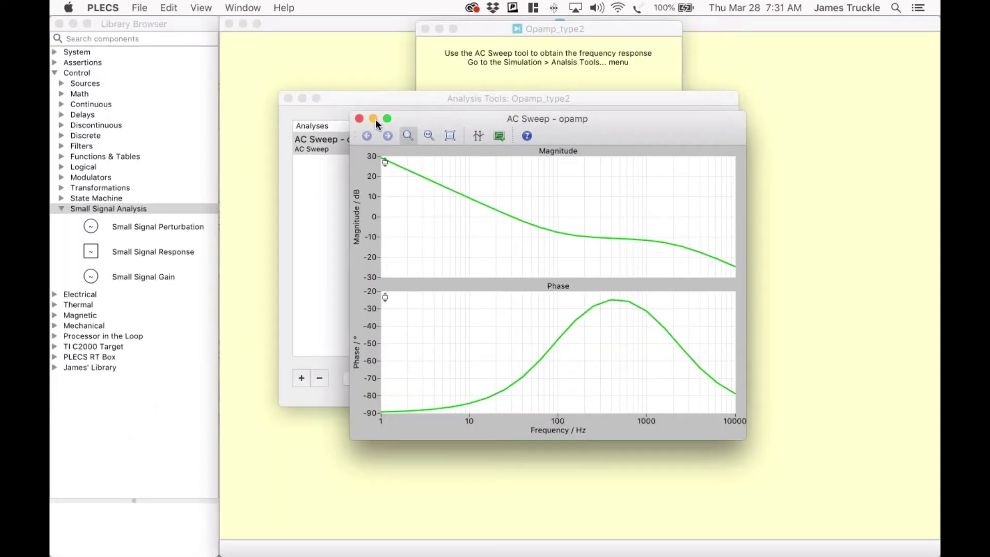
left_click(359, 119)
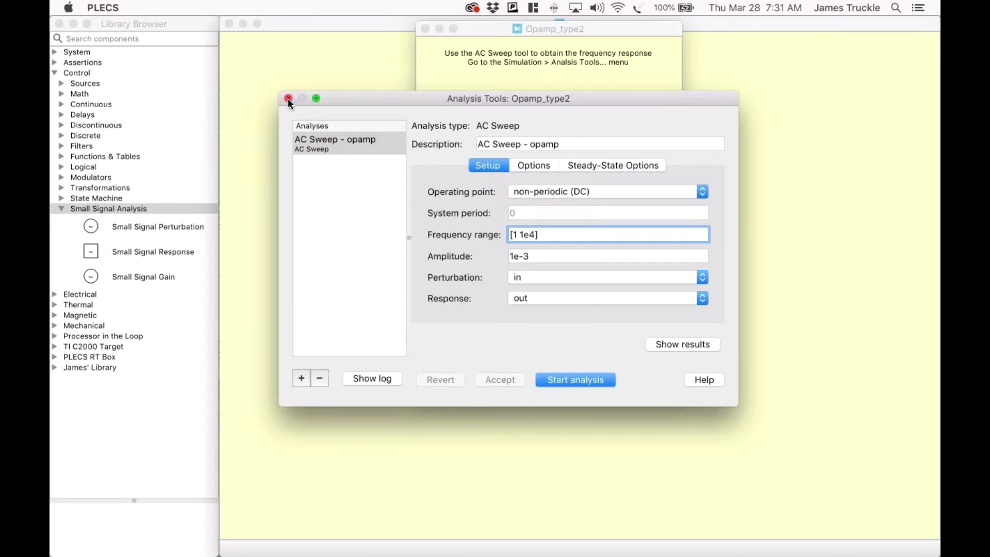
left_click(288, 98)
left_click(426, 28)
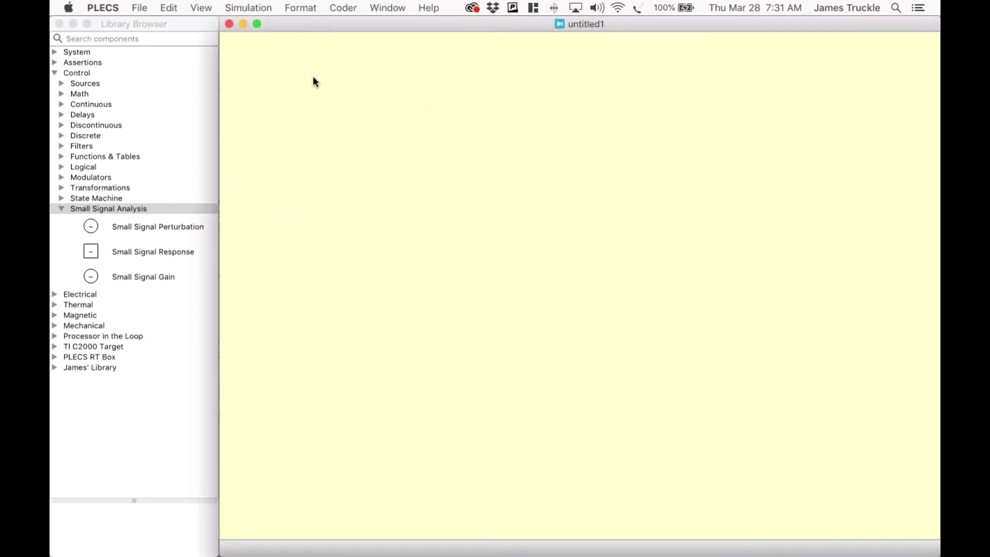
Open the recent model Flyback_loopgain_sweep
left_click(139, 8)
mouse_move(181, 50)
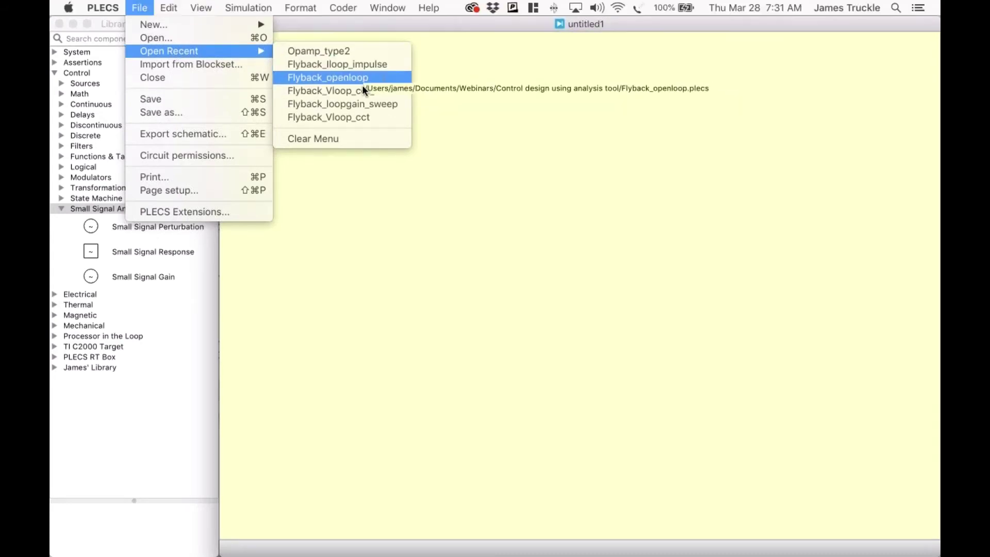
left_click(355, 104)
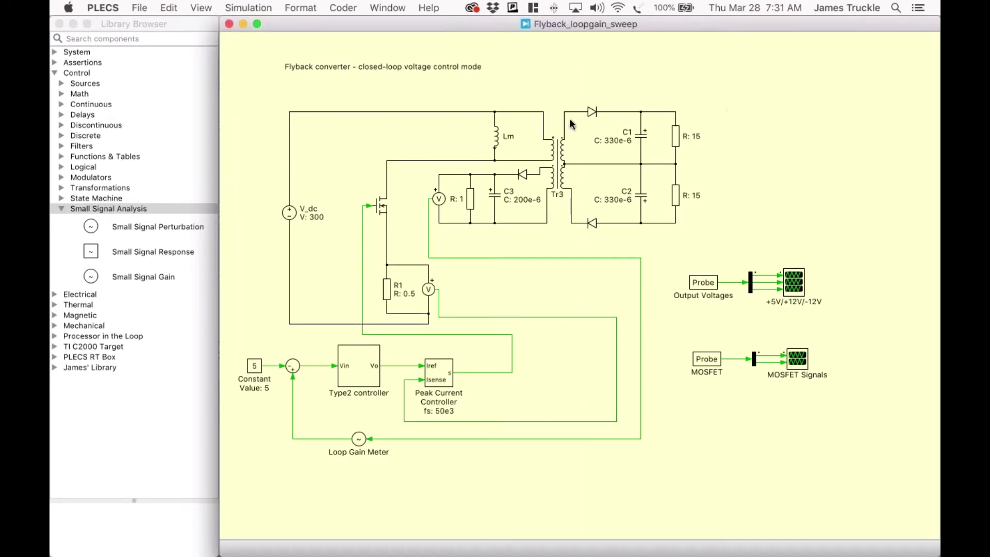
Inspect the op-amp circuit inside the Type2 controller subsystem, then close it and return to the closed-loop schematic
double_click(360, 361)
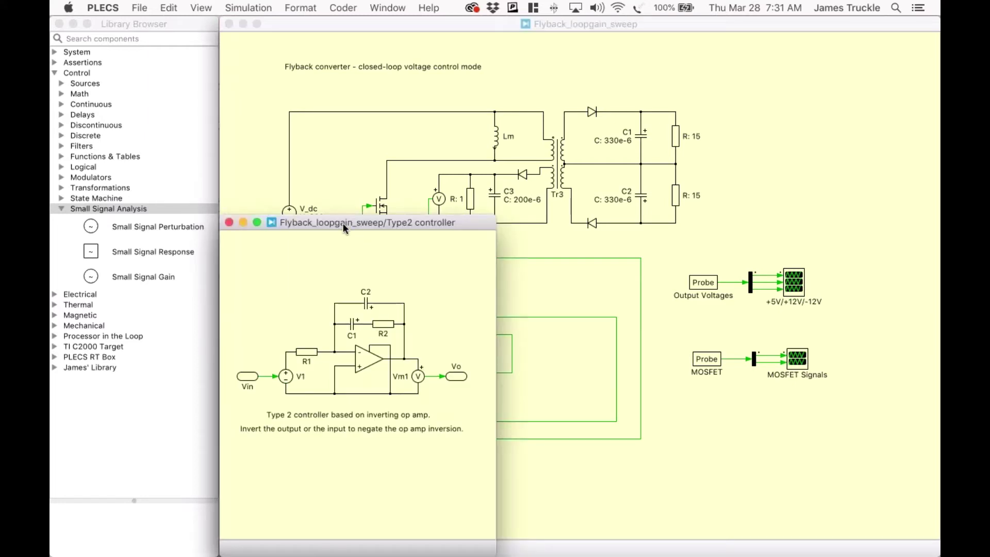
left_click_drag(343, 223, 395, 224)
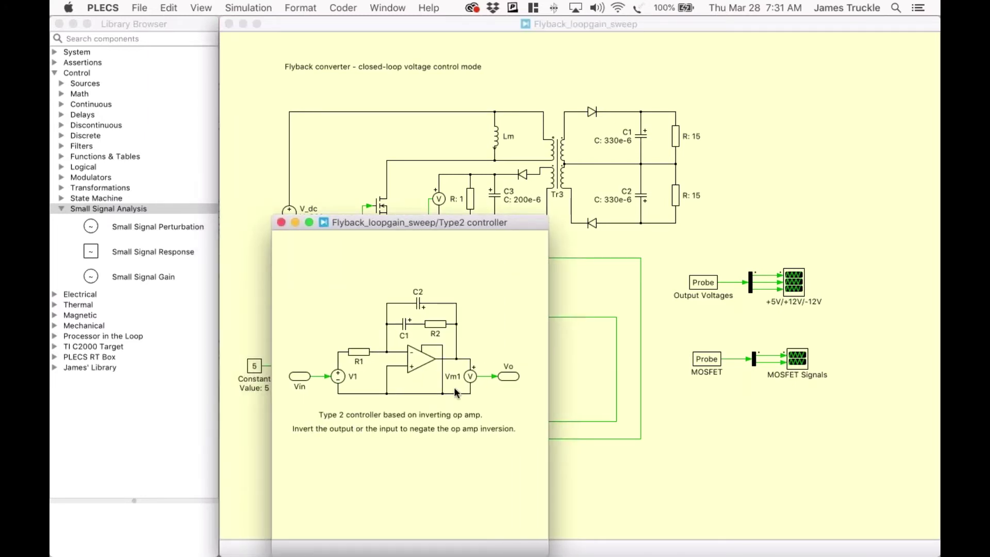
left_click(281, 223)
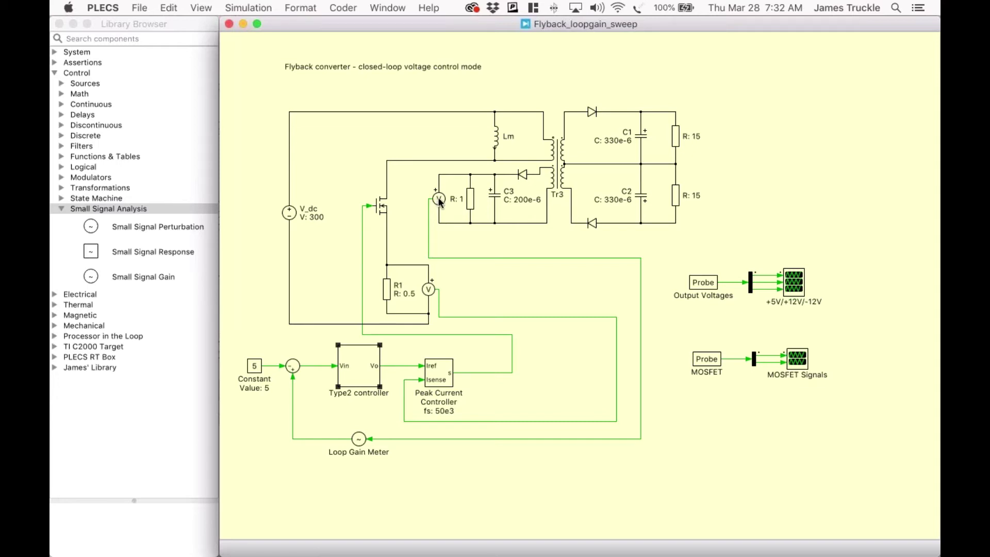
left_click(339, 187)
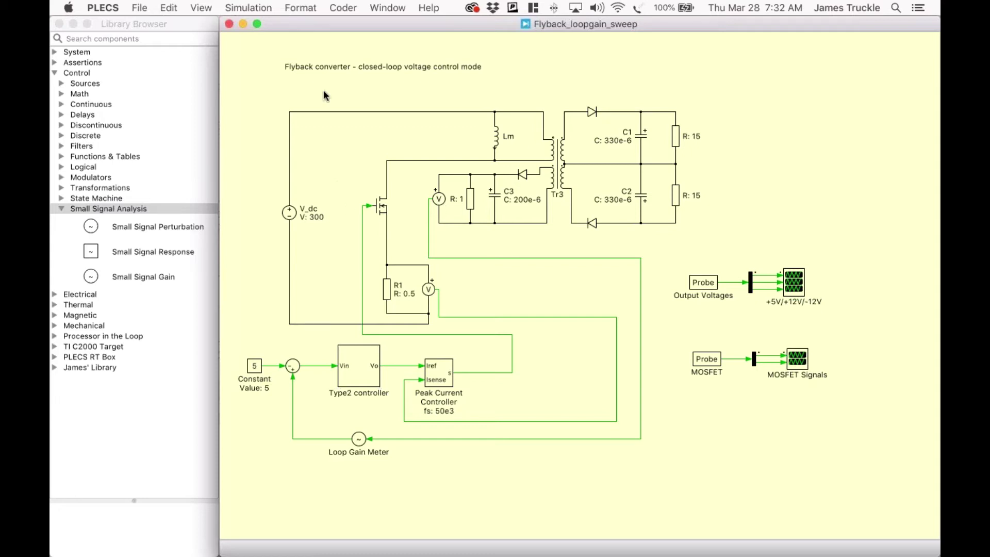
Open the Analysis Tools for the Flyback_loopgain_sweep model and reposition their window
left_click(261, 9)
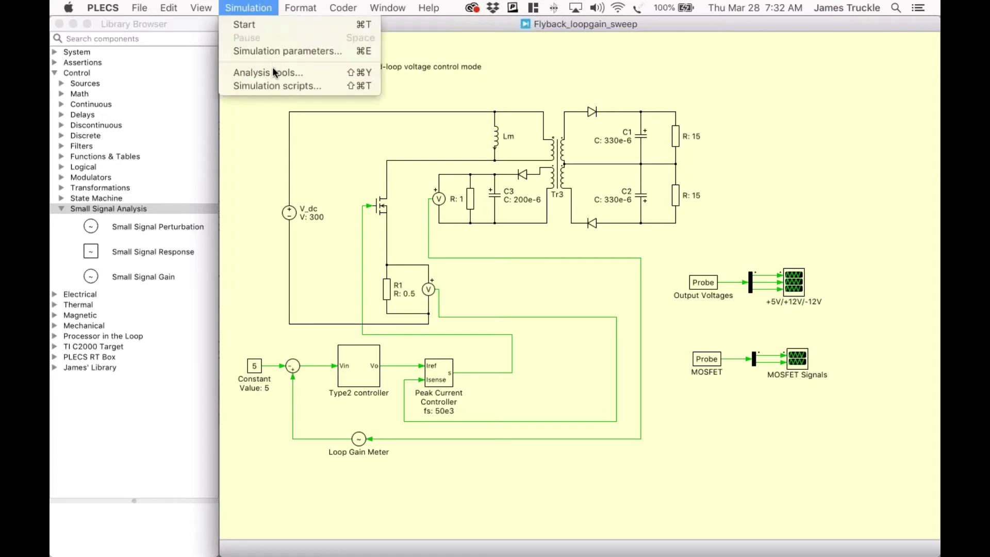
left_click(272, 68)
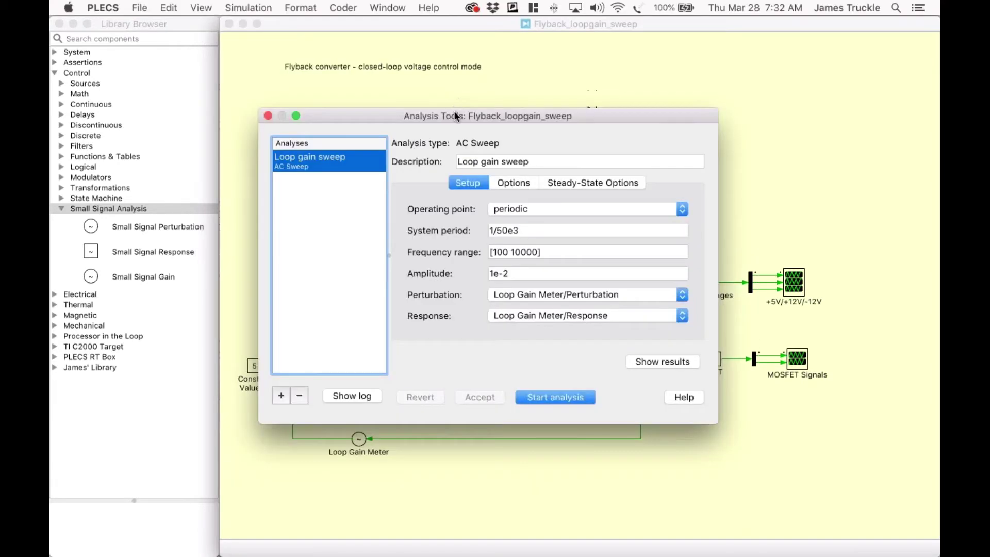
left_click_drag(454, 112, 466, 96)
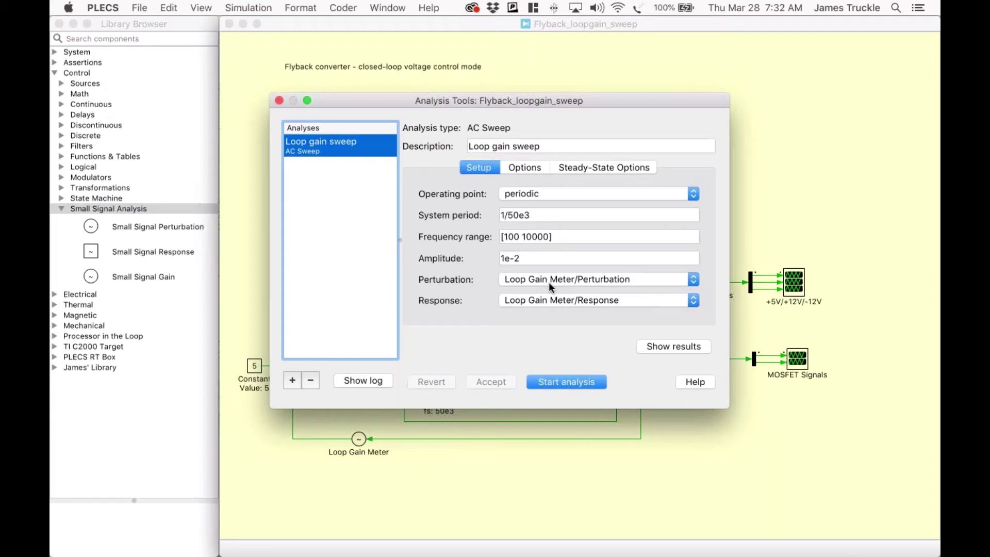
Run the Loop gain sweep analysis on the closed-loop flyback model, show its results and enlarge the Bode plot window
left_click(586, 381)
left_click(670, 345)
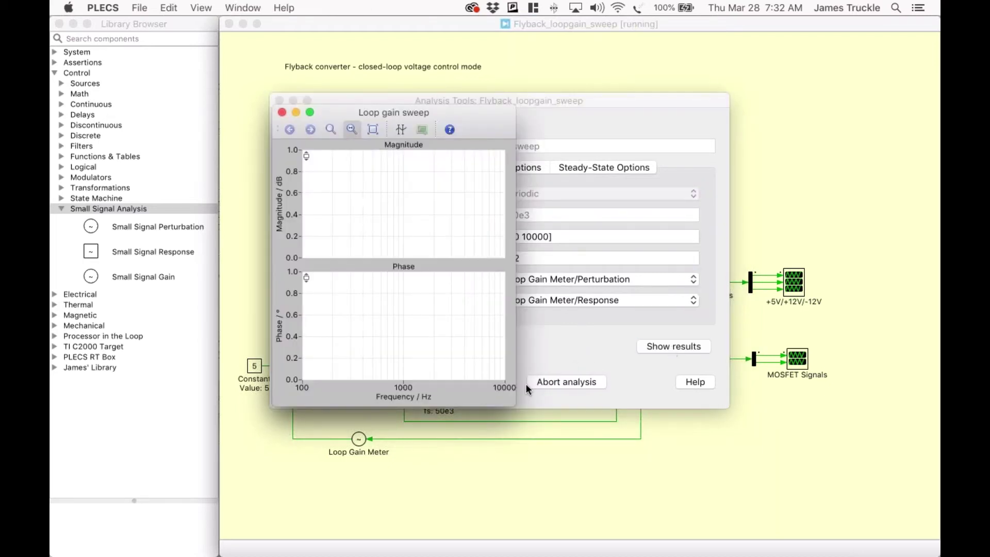
left_click_drag(509, 404, 726, 440)
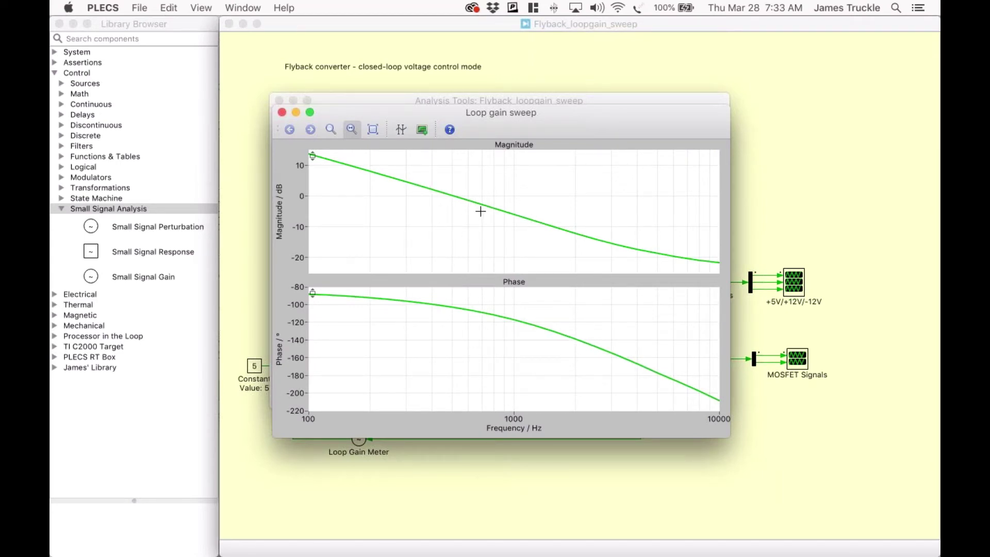
Show measurement cursors on the loop gain plot and move cursor 2 to about 5.4 kHz to read the gain margin
mouse_move(496, 209)
left_click(400, 129)
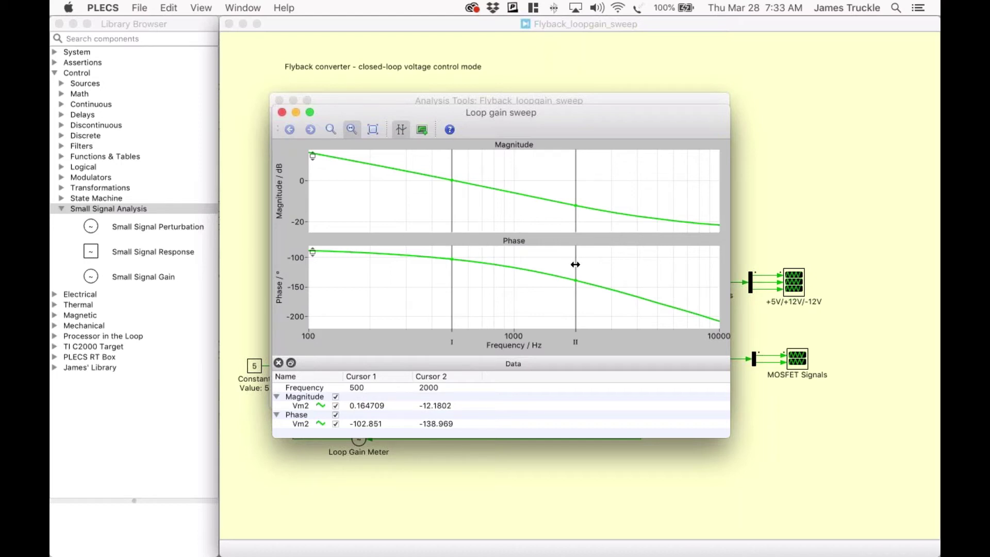
left_click_drag(582, 266, 664, 269)
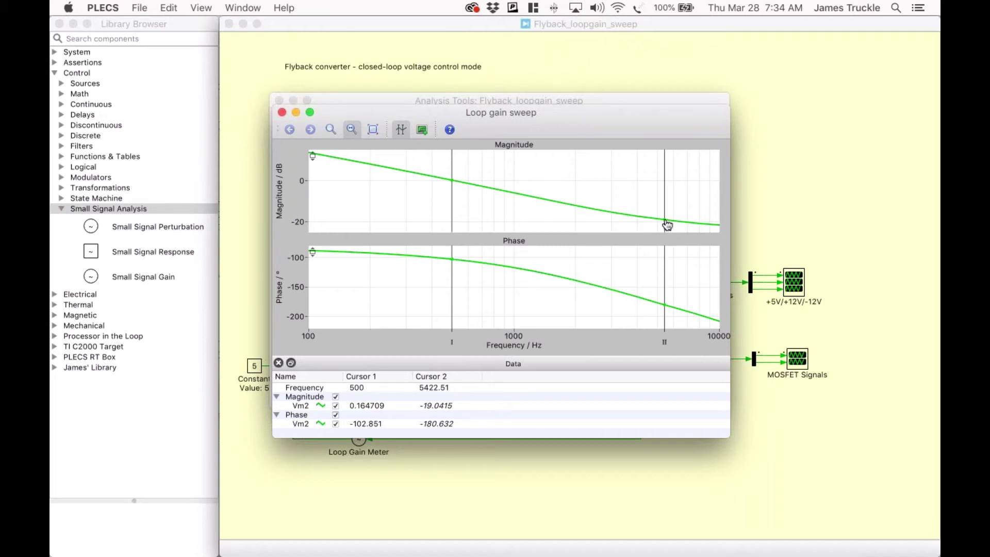
mouse_move(668, 225)
Place the Python loop gain figure beside the PLECS sweep plot to compare the curves, then close the Python figure
left_click_drag(565, 120, 390, 132)
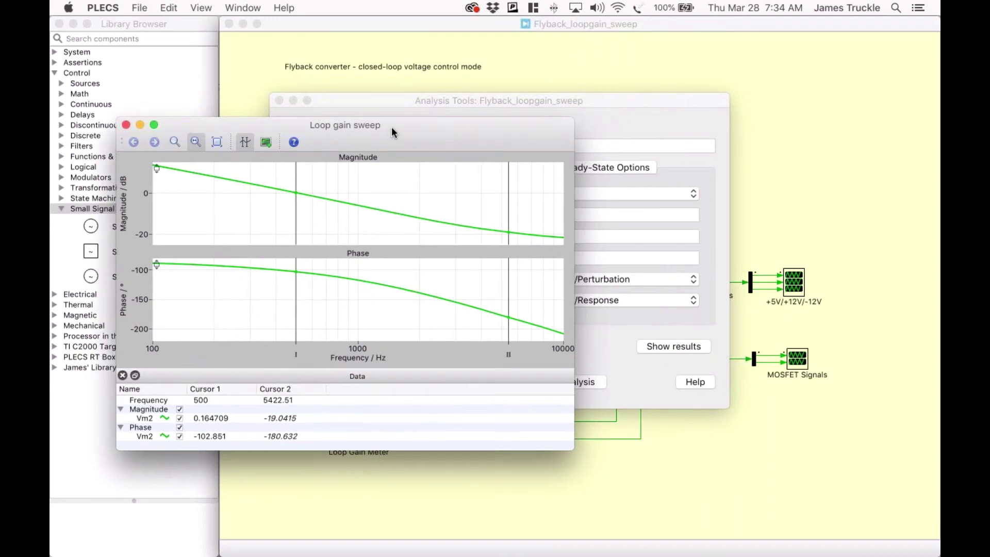
key("ctrl+Up")
left_click(274, 155)
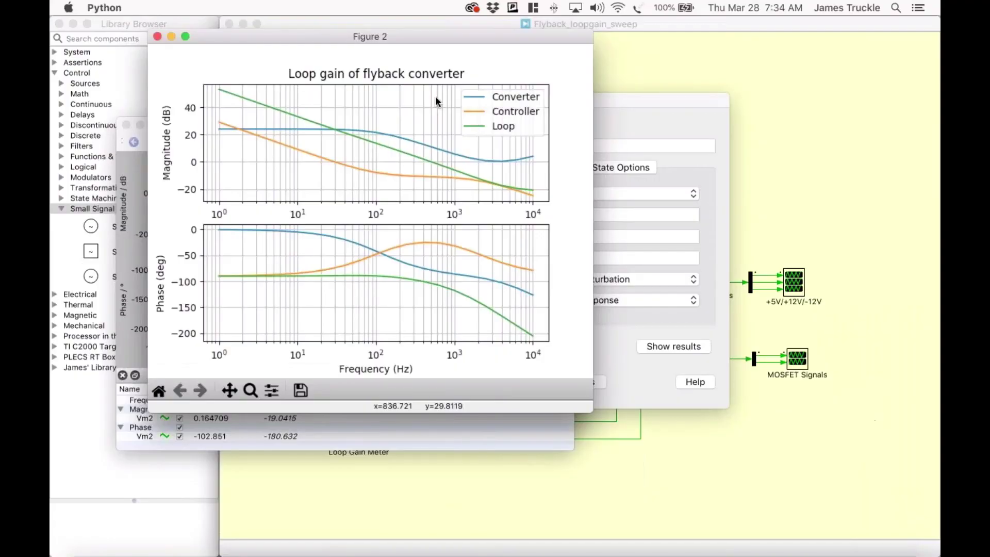
left_click_drag(351, 37, 737, 85)
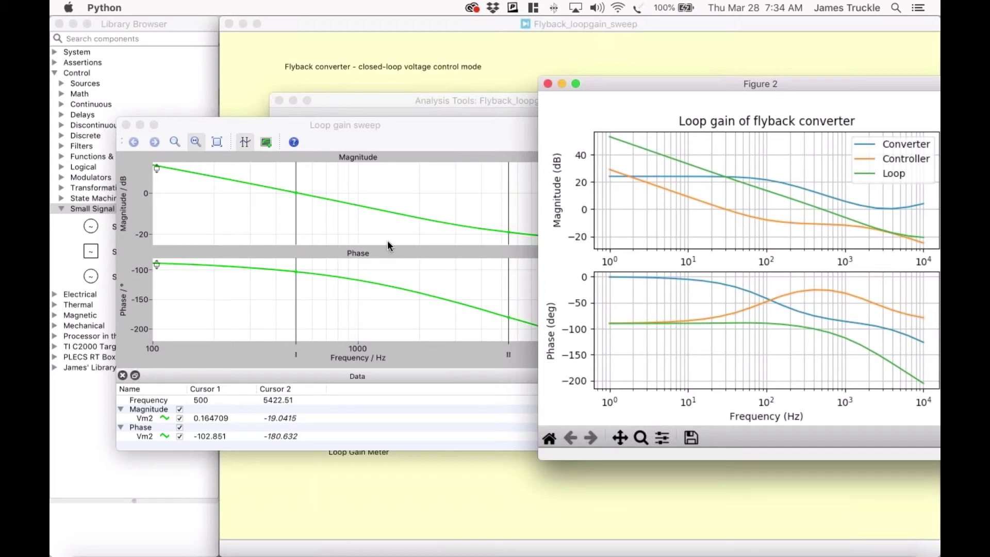
left_click(548, 84)
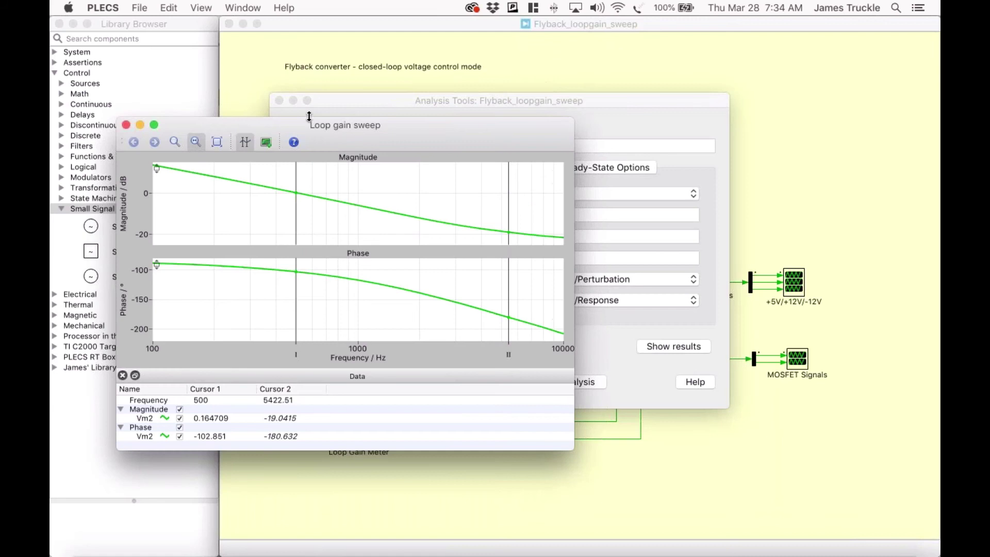
Close the loop gain plot and its Analysis Tools window, then open the recent model Flyback_Vloop_cct_2
left_click(127, 125)
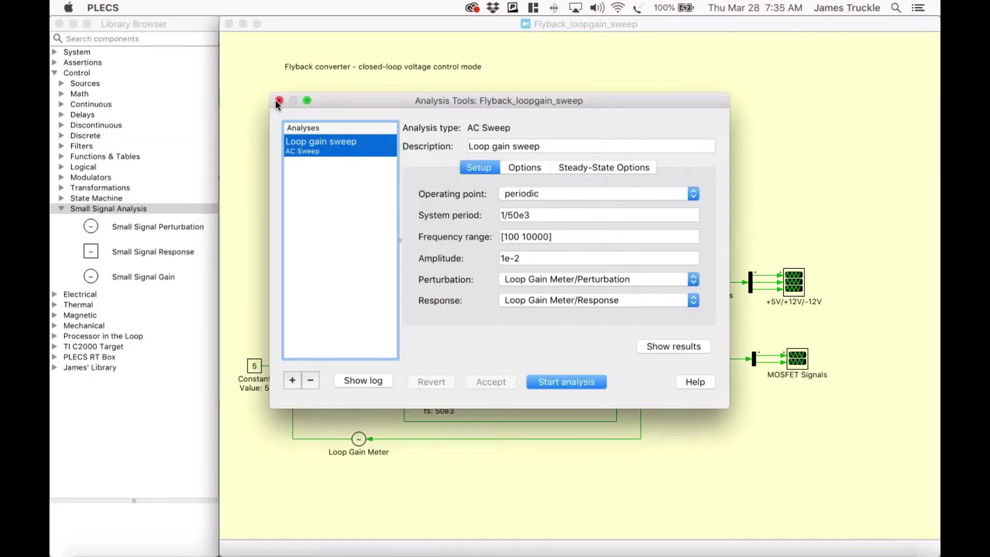
left_click(279, 100)
left_click(140, 8)
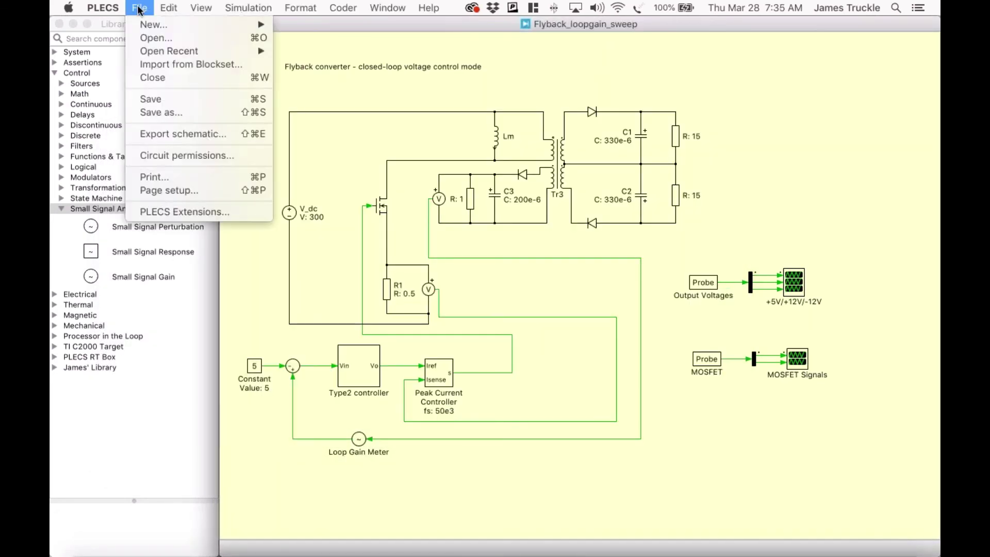
mouse_move(176, 52)
left_click(328, 104)
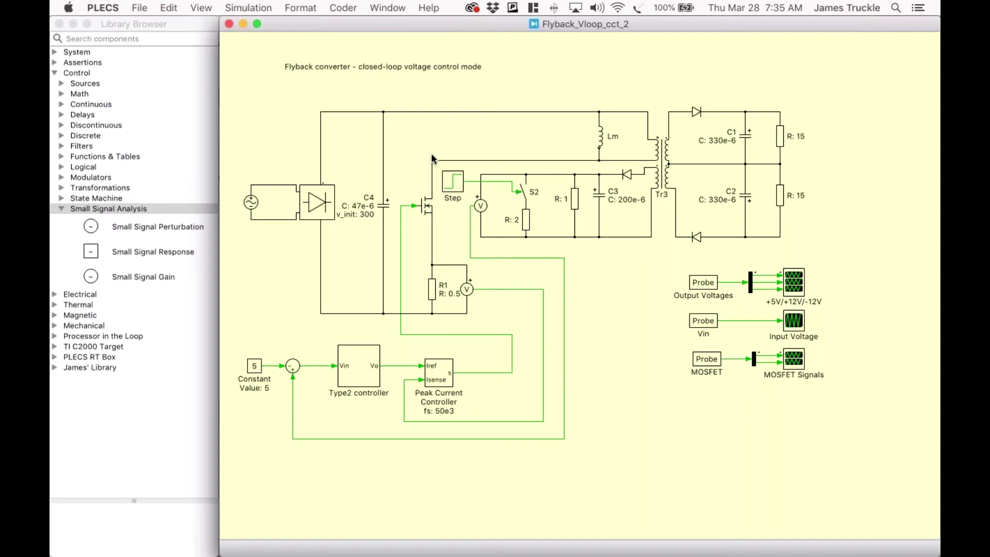
Look under the mask of the single-phase diode rectifier to inspect its diode bridge, then close the subsystem
left_click(312, 206)
key("super+u")
left_click_drag(272, 85, 638, 77)
right_click(318, 203)
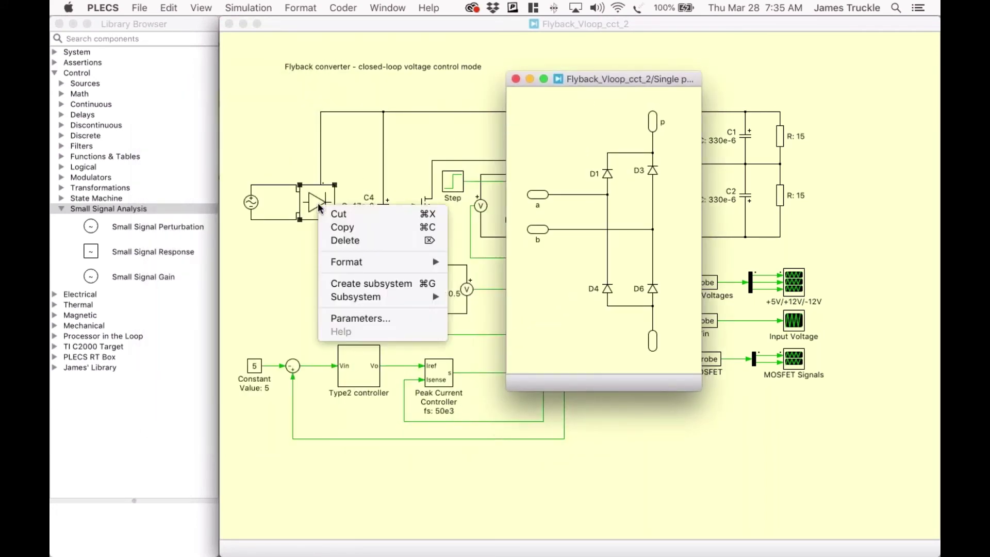
mouse_move(356, 297)
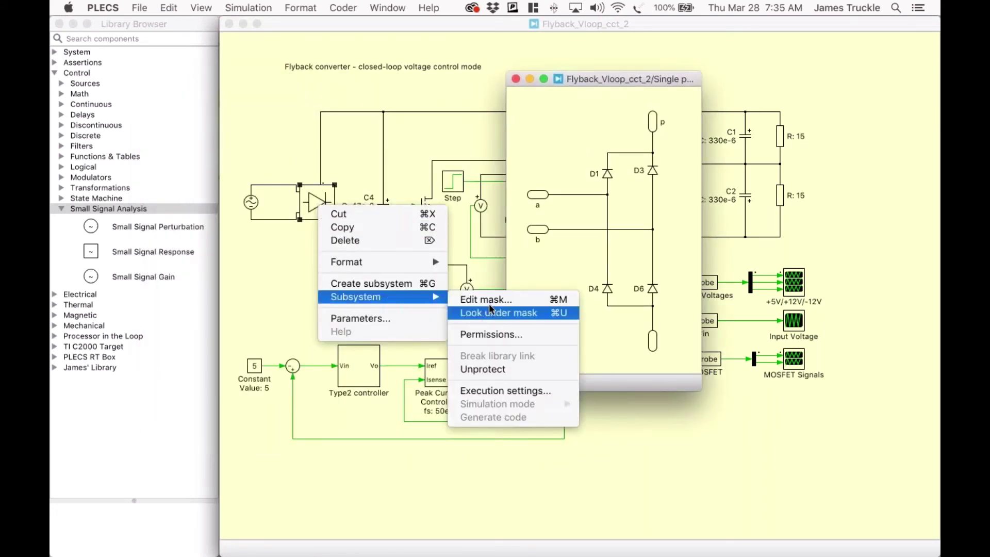
left_click(490, 310)
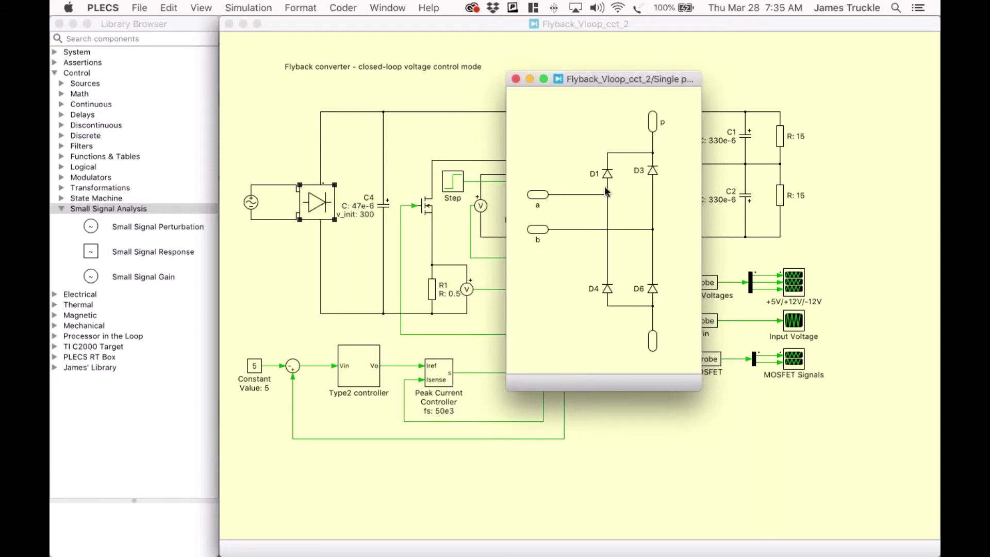
left_click(515, 78)
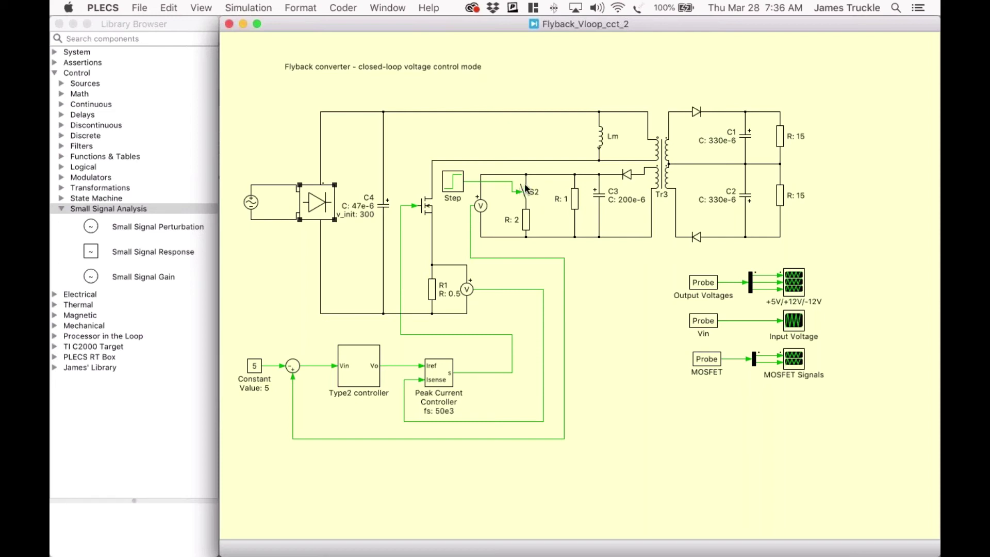
Open the +5V/+12V/-12V output voltage scope, enlarge its window and run the simulation
left_click(794, 284)
double_click(794, 283)
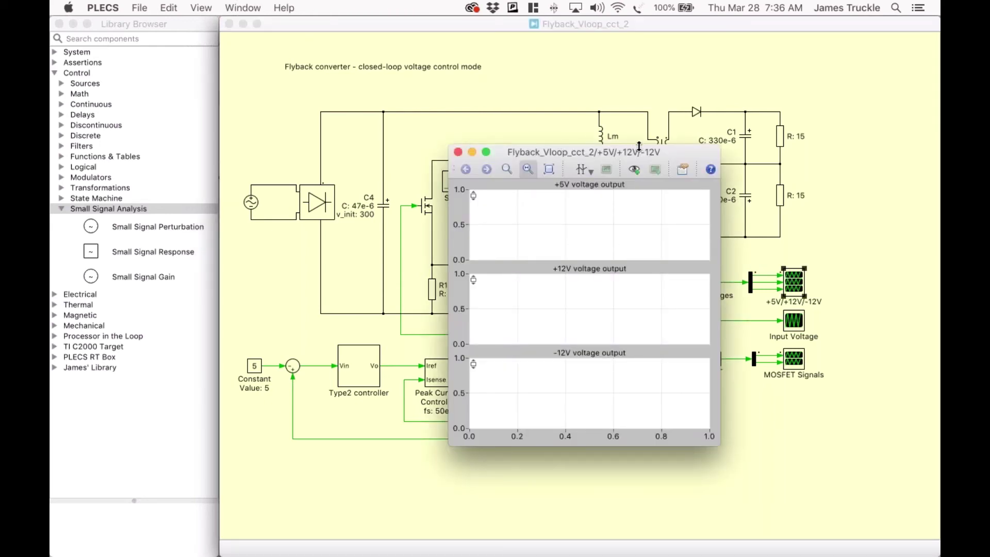
left_click_drag(667, 146, 661, 102)
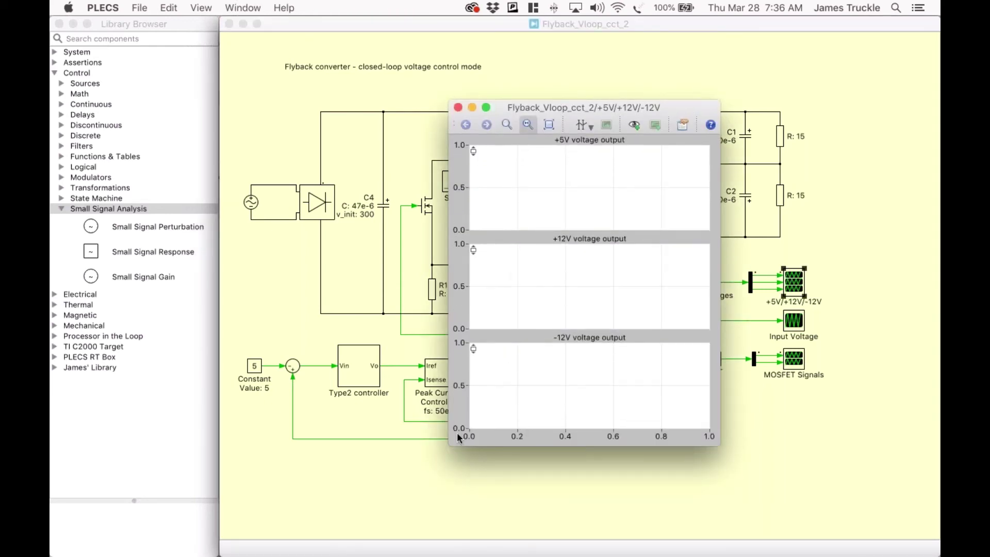
left_click_drag(458, 439, 373, 480)
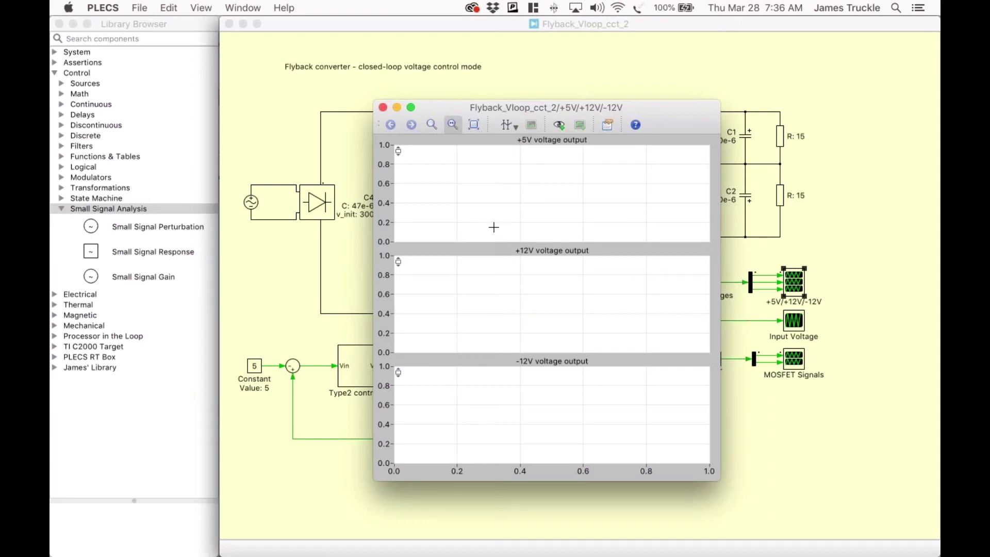
key("super+t")
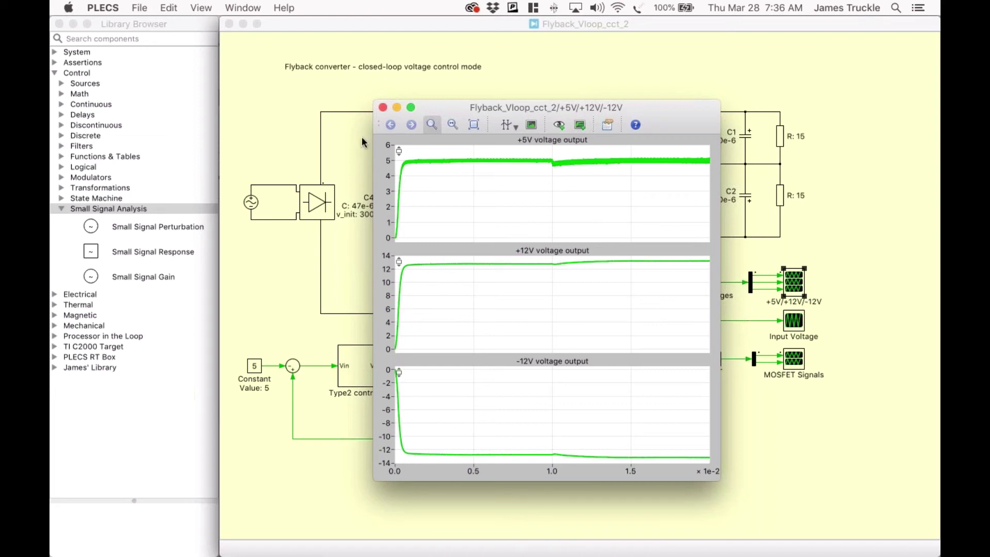
Return to the Flyback_Vloop_cct_2 schematic, open the model's Analysis Tools, and reposition and enlarge their window
left_click(282, 31)
left_click(248, 7)
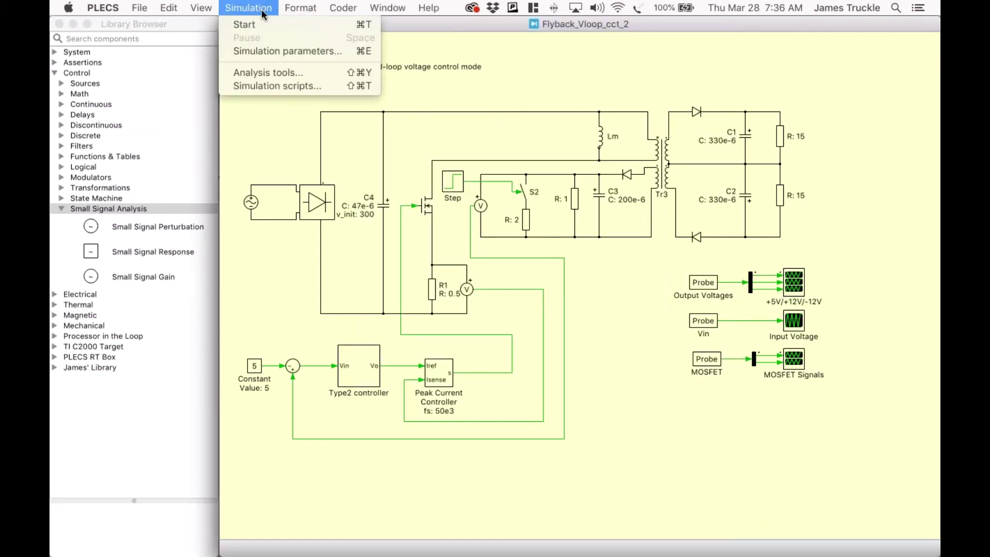
left_click(277, 70)
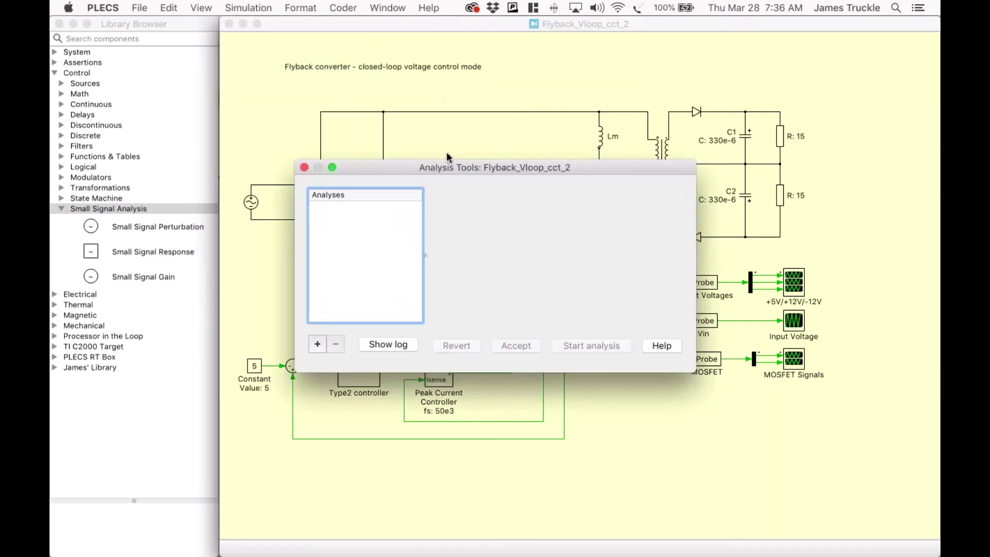
left_click_drag(442, 164, 431, 79)
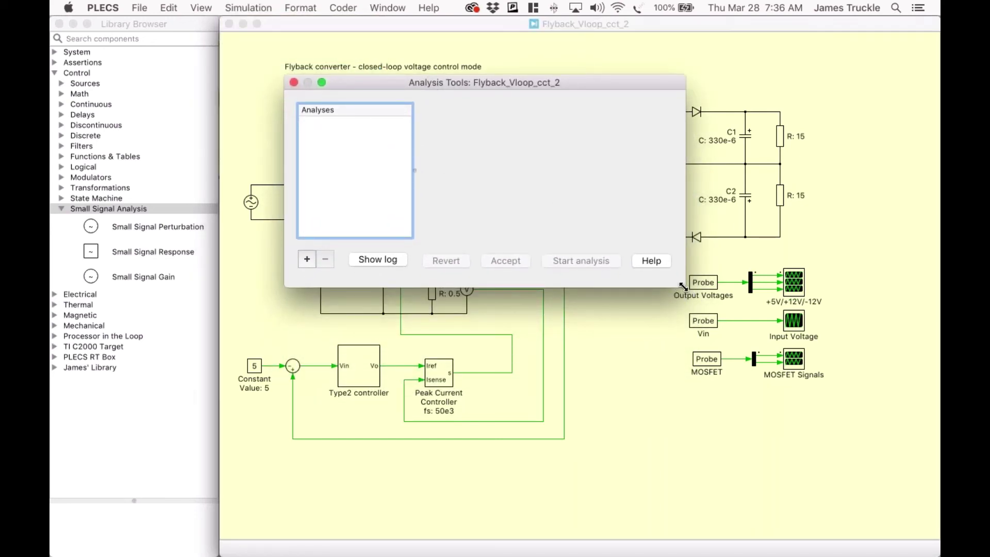
left_click_drag(685, 288, 773, 363)
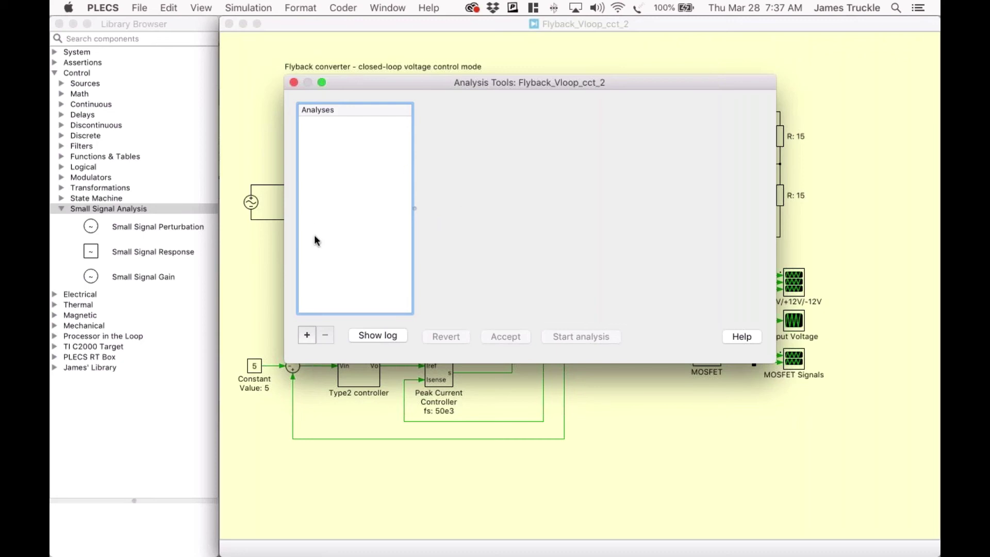
Review the analysis types available for a new analysis, then cancel without adding one
left_click(310, 336)
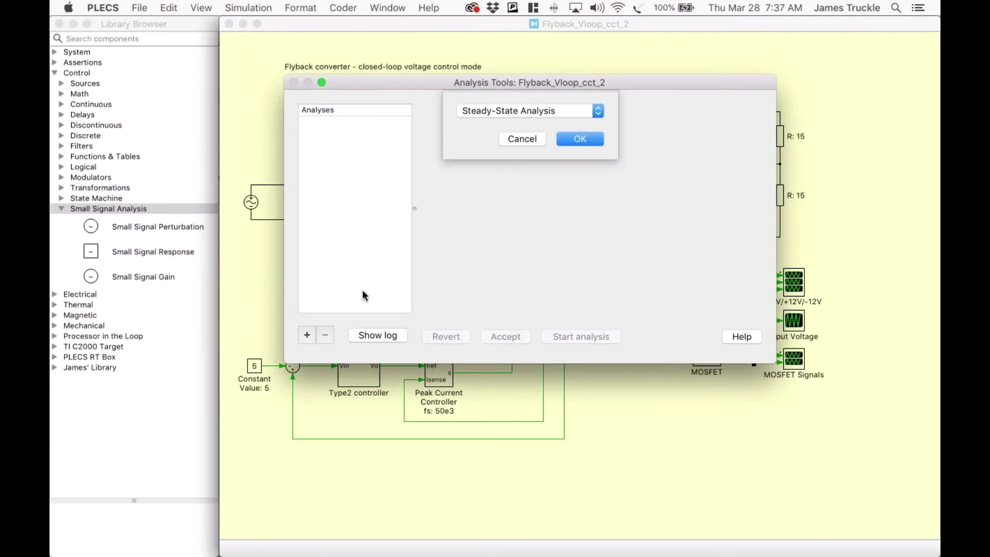
left_click(515, 109)
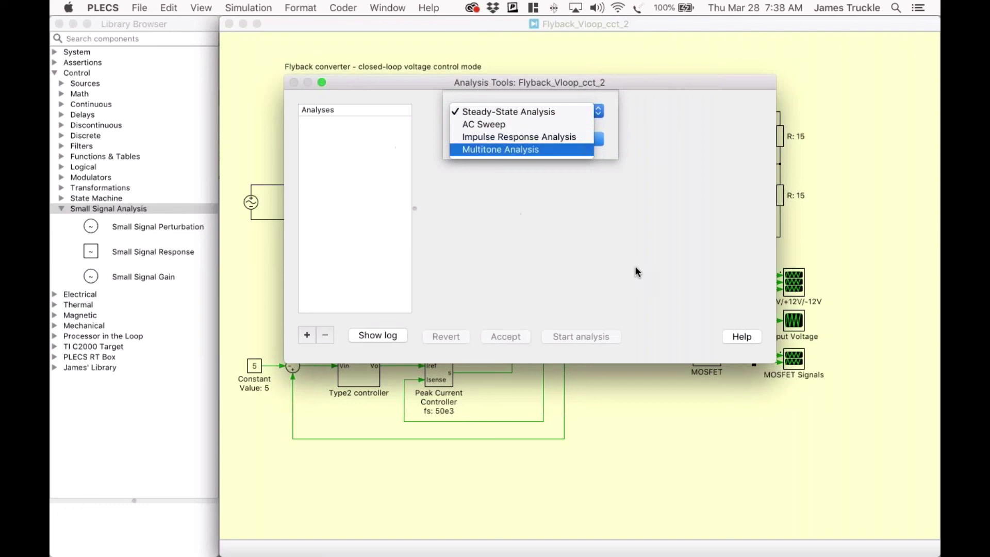
left_click(512, 113)
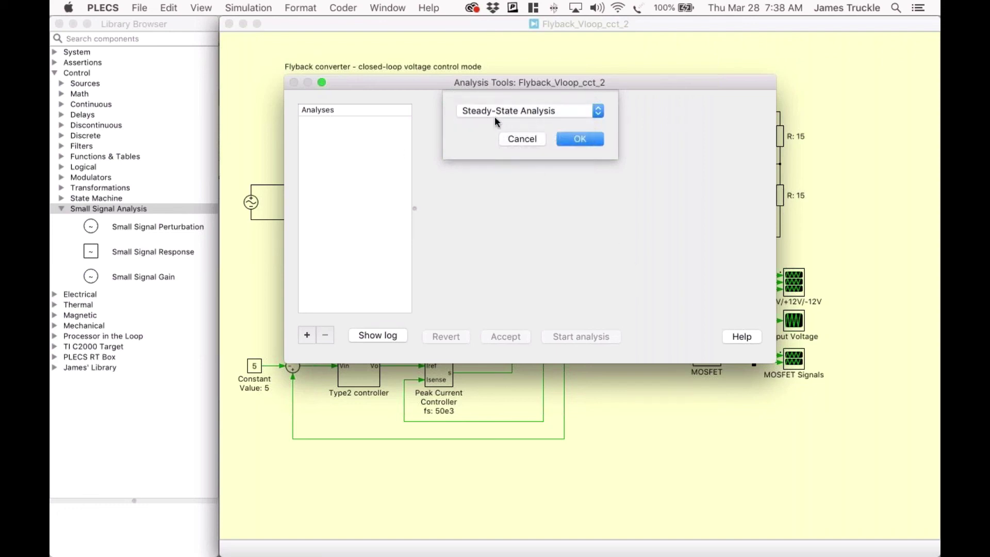
left_click(516, 139)
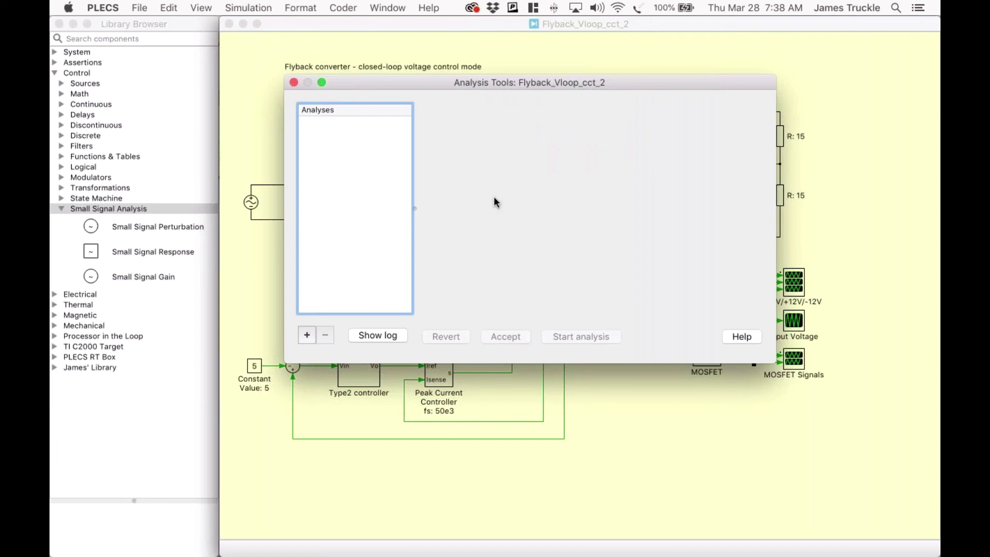
Switch to Acrobat Reader and advance ControlDesignAnalysisTools.pdf to the Conclusion slide on page 13
key("super+Tab")
key("super+Tab")
key("super+Tab")
key("super+Tab")
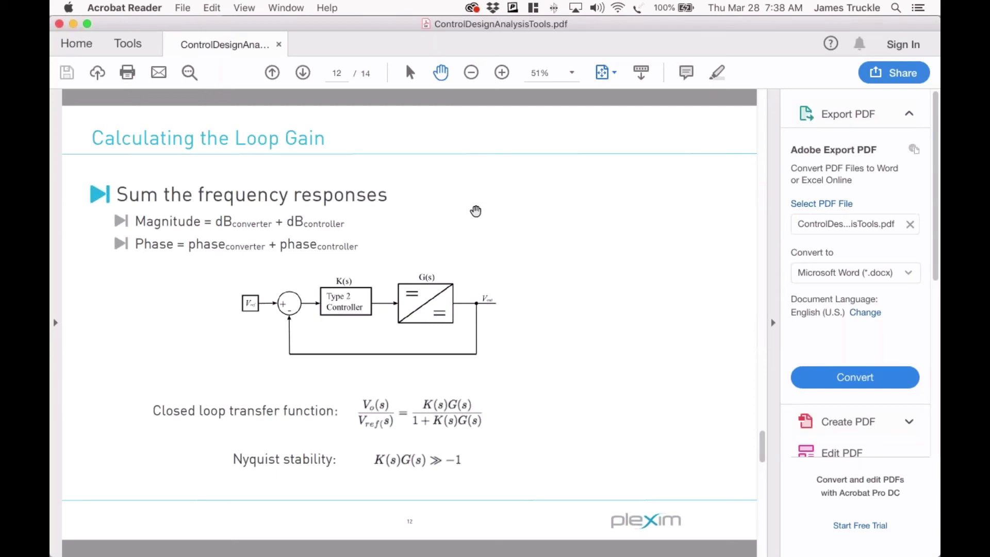
key("Right")
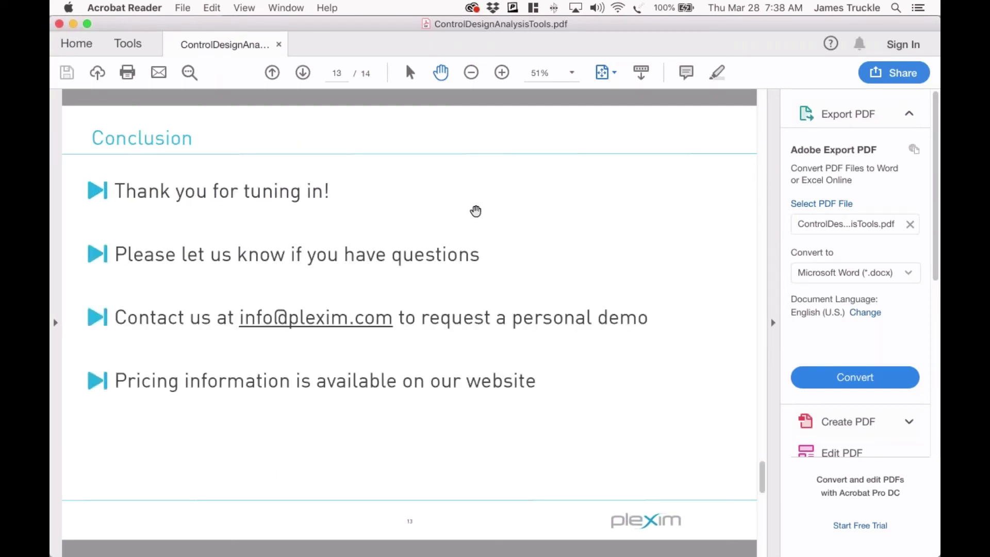